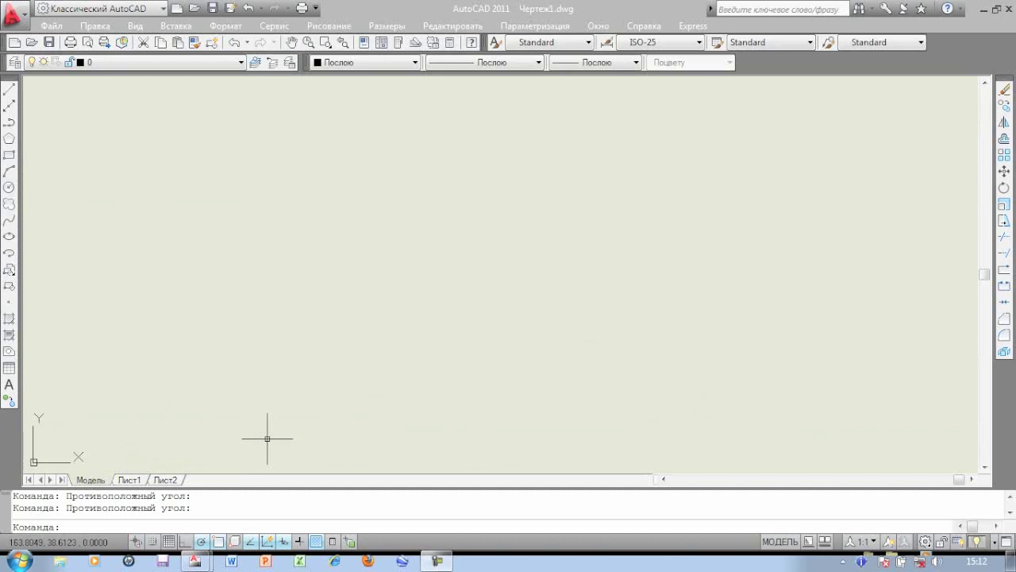
# - Switch from Чертеж1.dwg to the зачет.dwg floor plan through the Окно menu
pyautogui.click(598, 25)
pyautogui.click(628, 193)
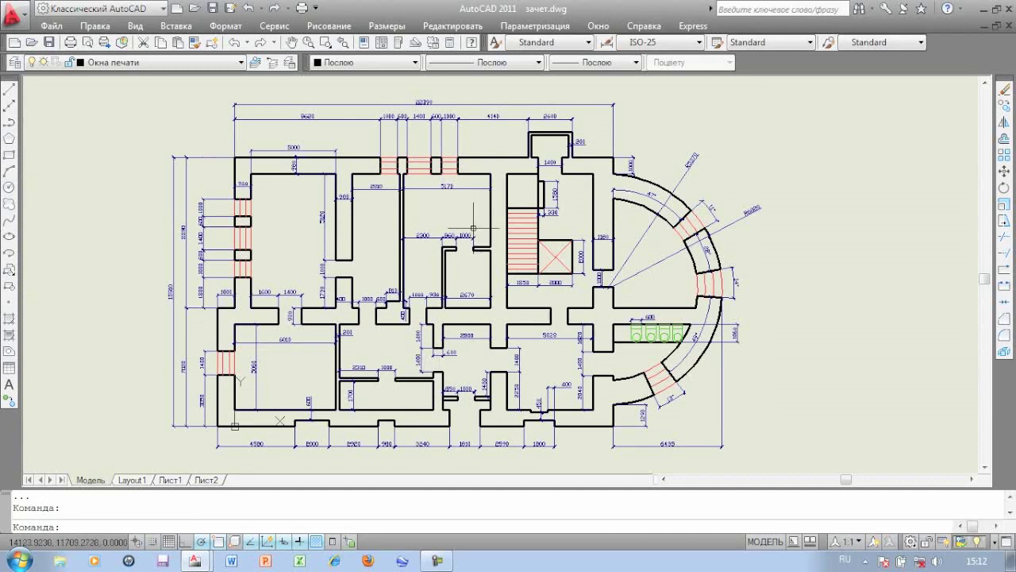
pyautogui.scroll(3, 428, 101)
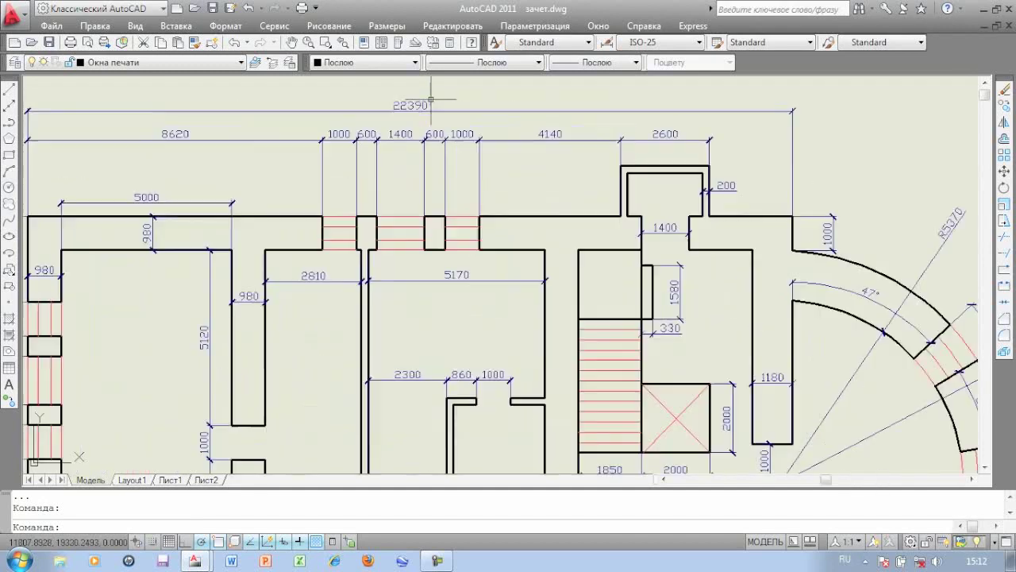
pyautogui.scroll(2, 431, 99)
pyautogui.scroll(-3, 431, 99)
pyautogui.scroll(-3, 431, 99)
pyautogui.scroll(4, 430, 99)
pyautogui.scroll(-3, 430, 99)
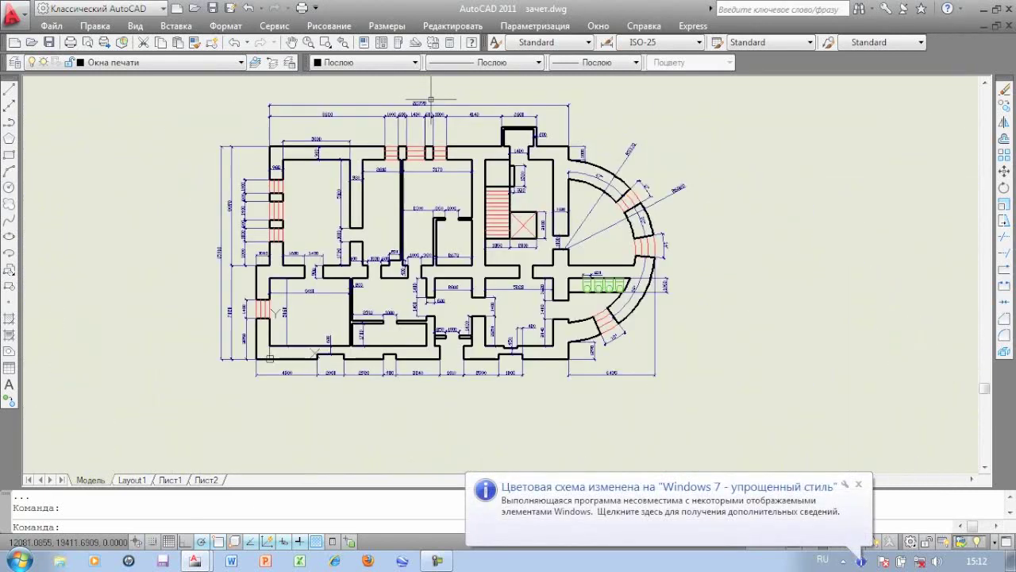
pyautogui.scroll(2, 443, 187)
pyautogui.scroll(2, 442, 188)
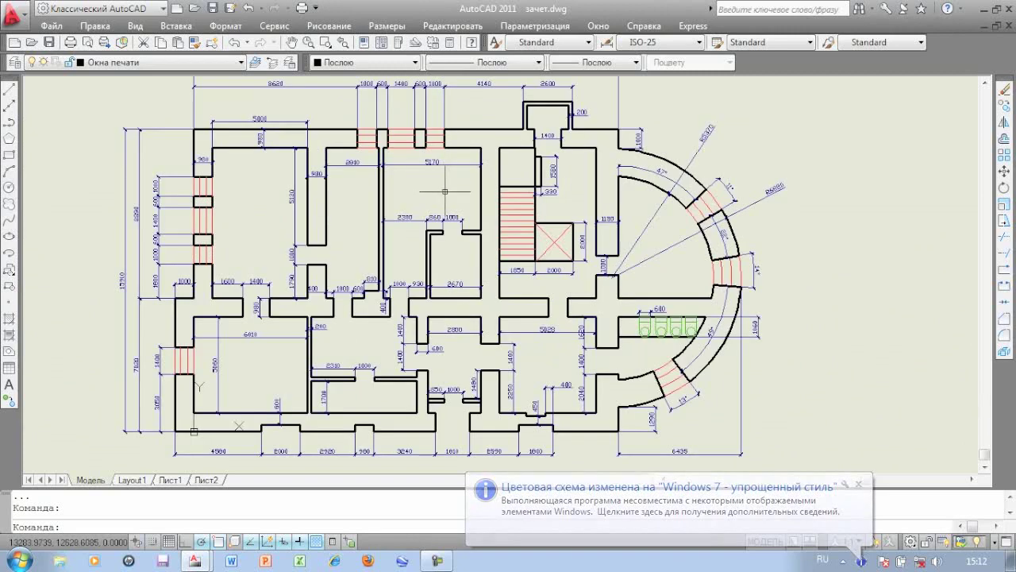
pyautogui.moveTo(452, 193); pyautogui.dragTo(458, 215, button='middle')
pyautogui.scroll(-2, 459, 214)
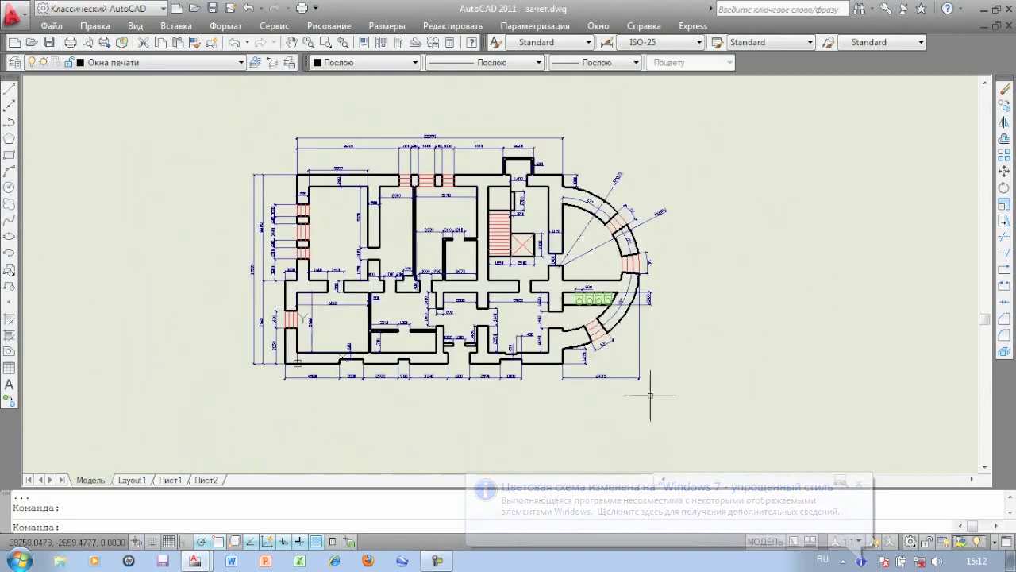
pyautogui.scroll(1, 650, 397)
pyautogui.moveTo(550, 249); pyautogui.dragTo(599, 254, button='middle')
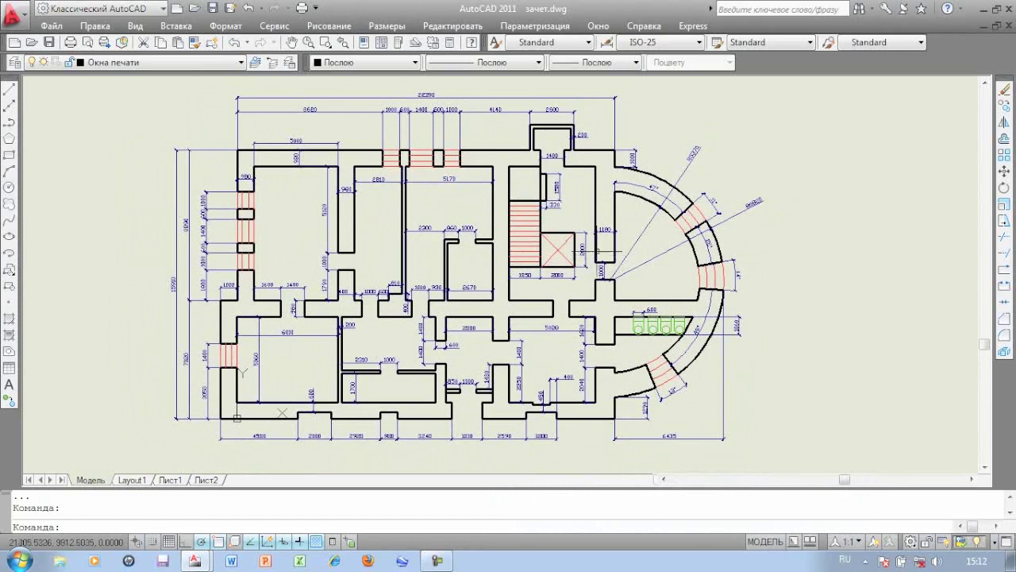
# - Start plotting from the Файл menu and choose Microsoft XPS Document Writer as the printer
pyautogui.click(51, 27)
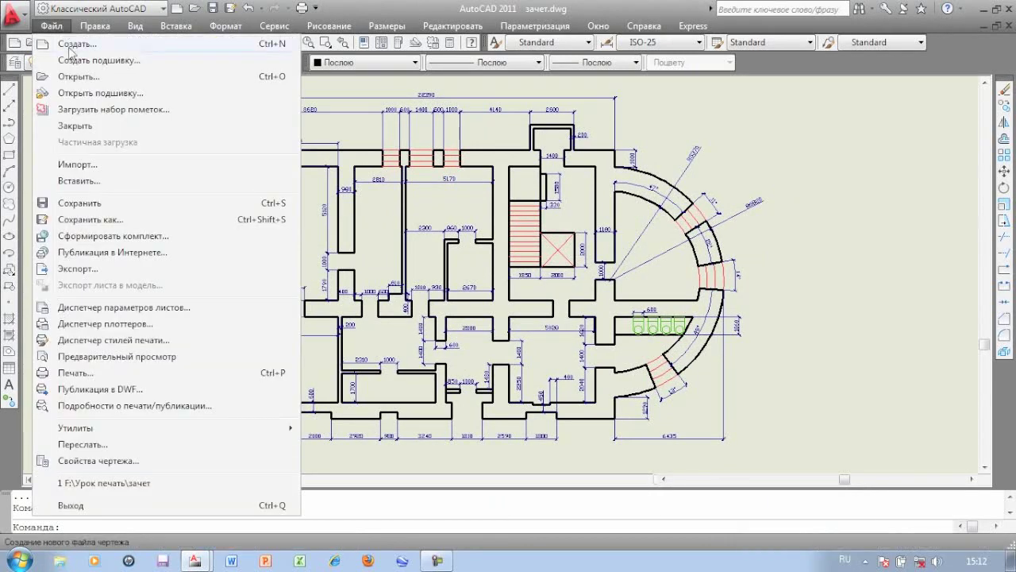
pyautogui.click(100, 374)
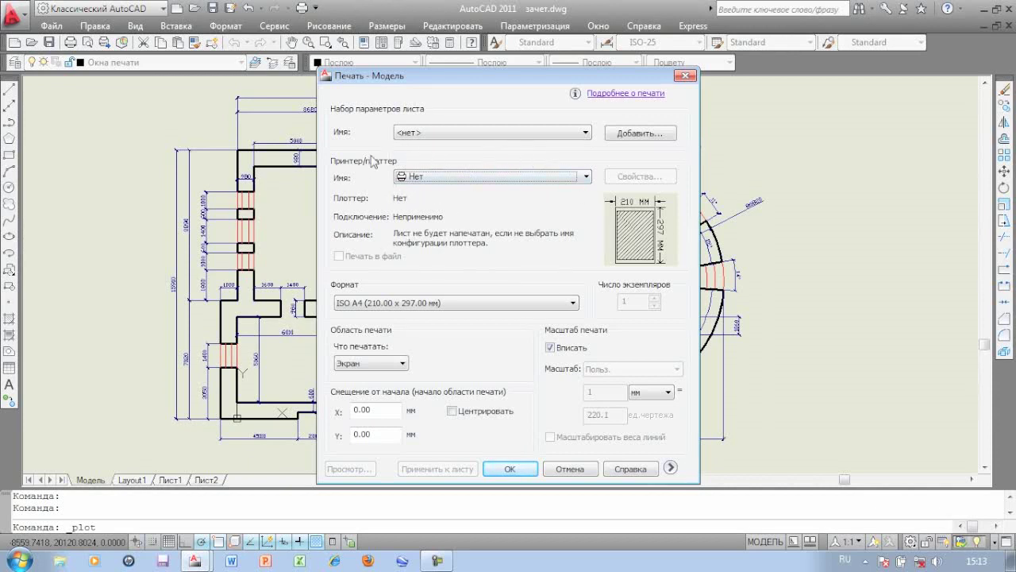
pyautogui.click(586, 176)
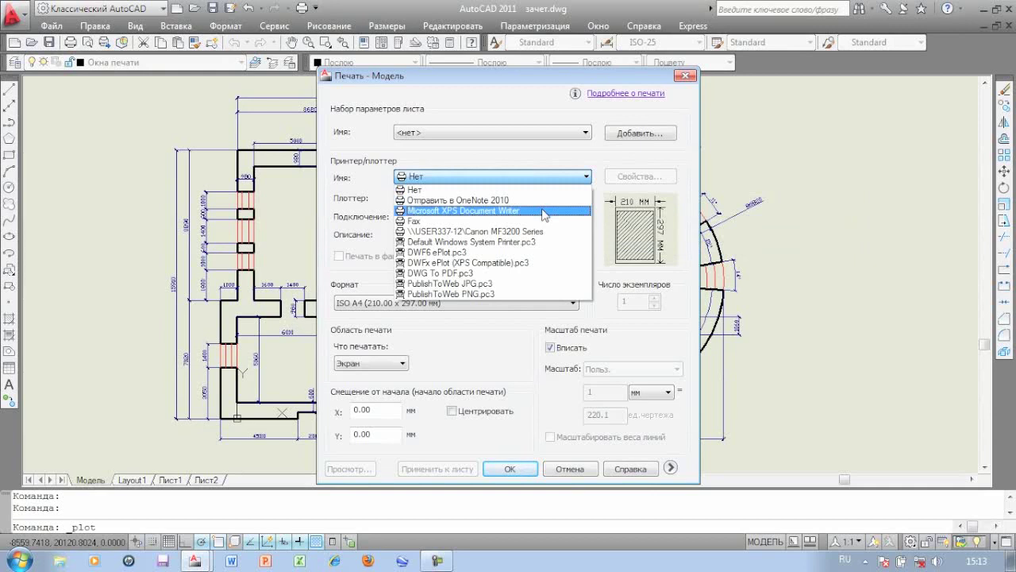
pyautogui.click(545, 212)
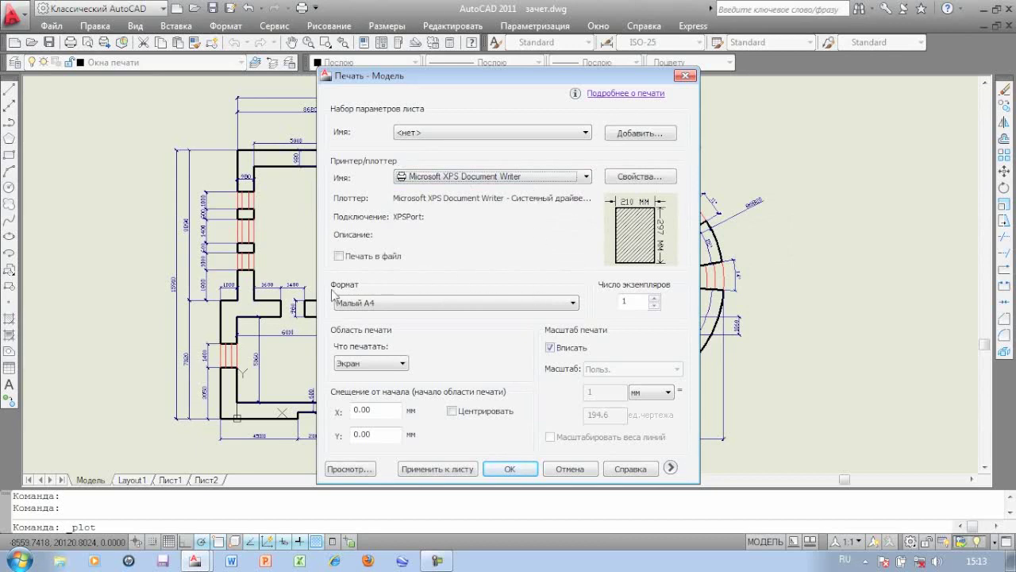
# - Choose A4 in the Формат paper list, briefly trying Legal before returning to A4
pyautogui.click(573, 304)
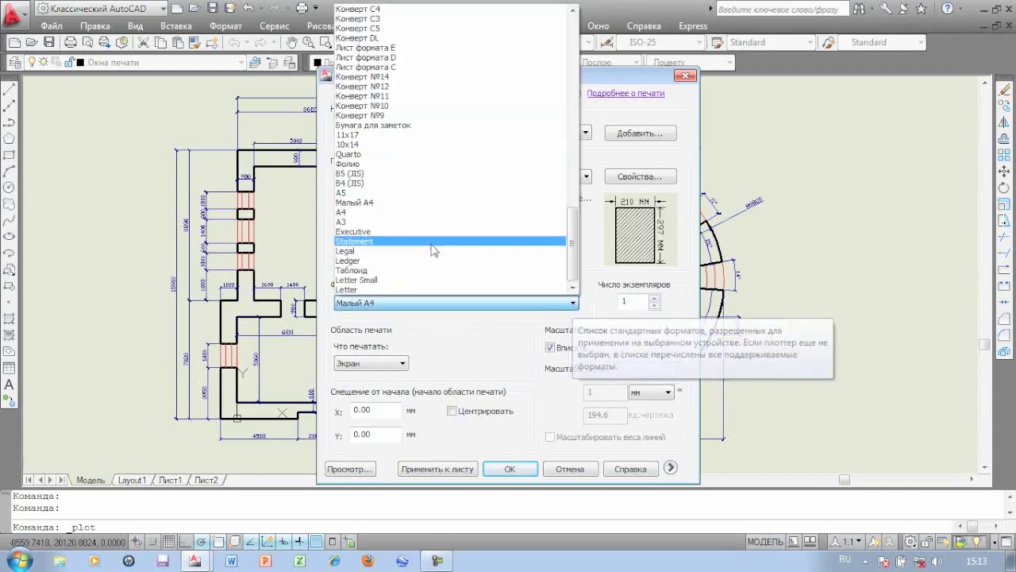
pyautogui.click(418, 216)
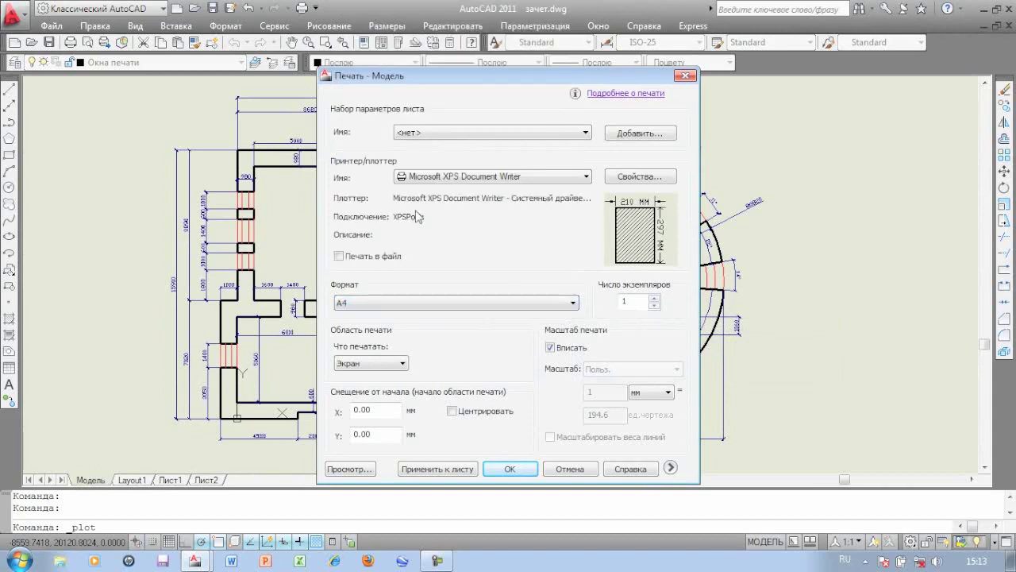
pyautogui.click(573, 303)
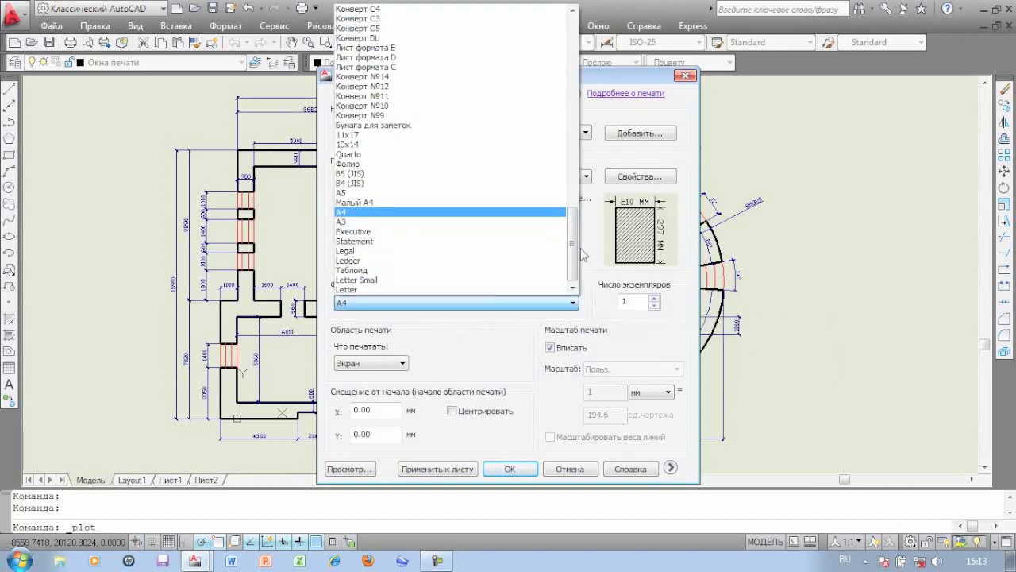
pyautogui.click(555, 251)
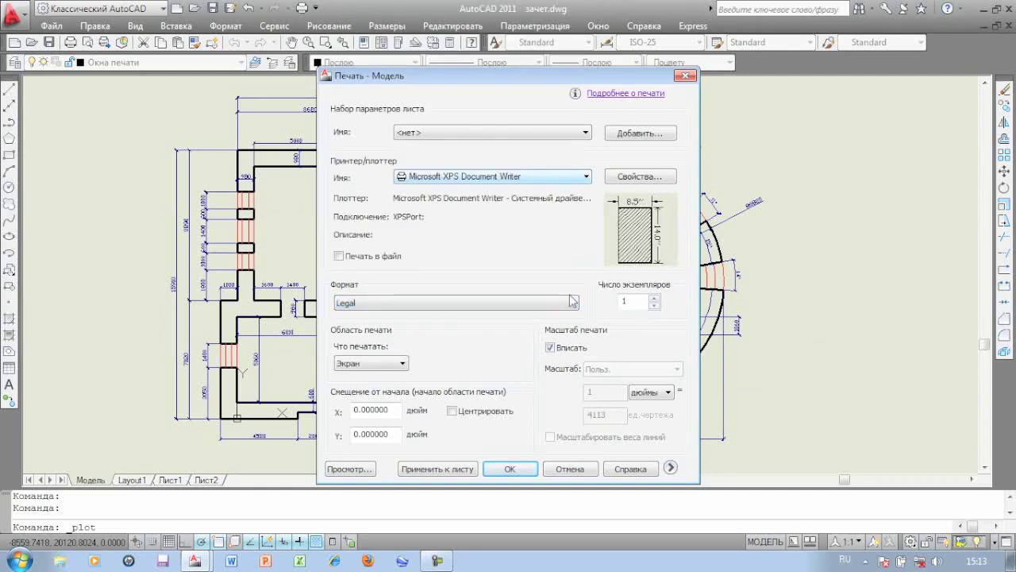
pyautogui.click(569, 304)
pyautogui.click(401, 212)
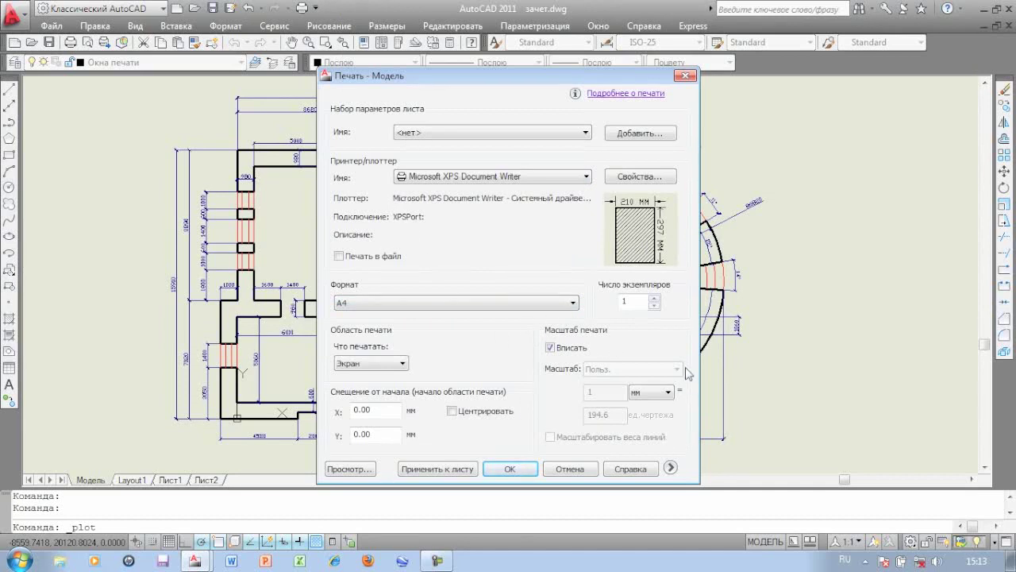
# - Set Что печатать to Рамка and window the entire floor plan with two corners
pyautogui.moveTo(371, 362)
pyautogui.click(402, 364)
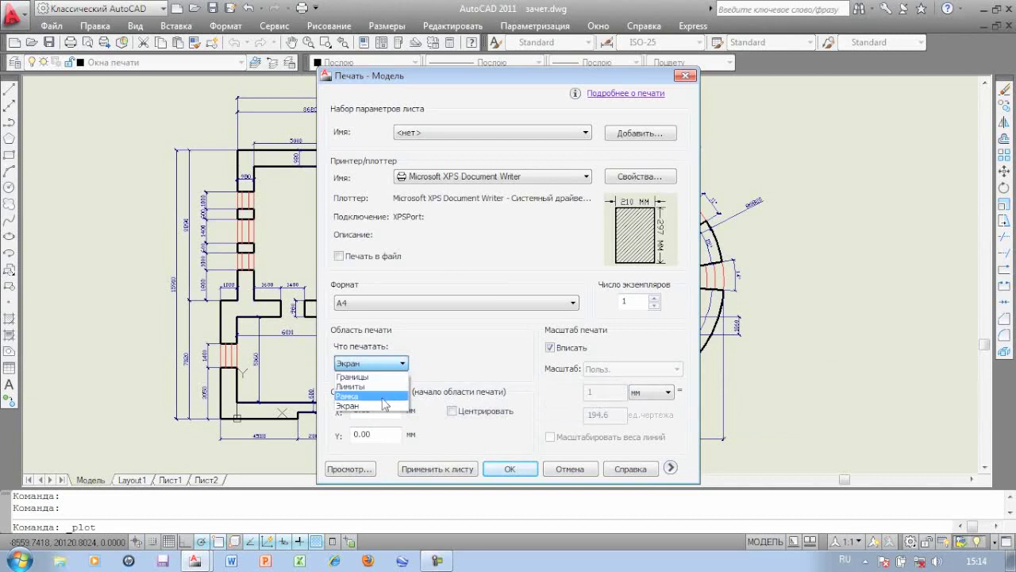
pyautogui.click(383, 396)
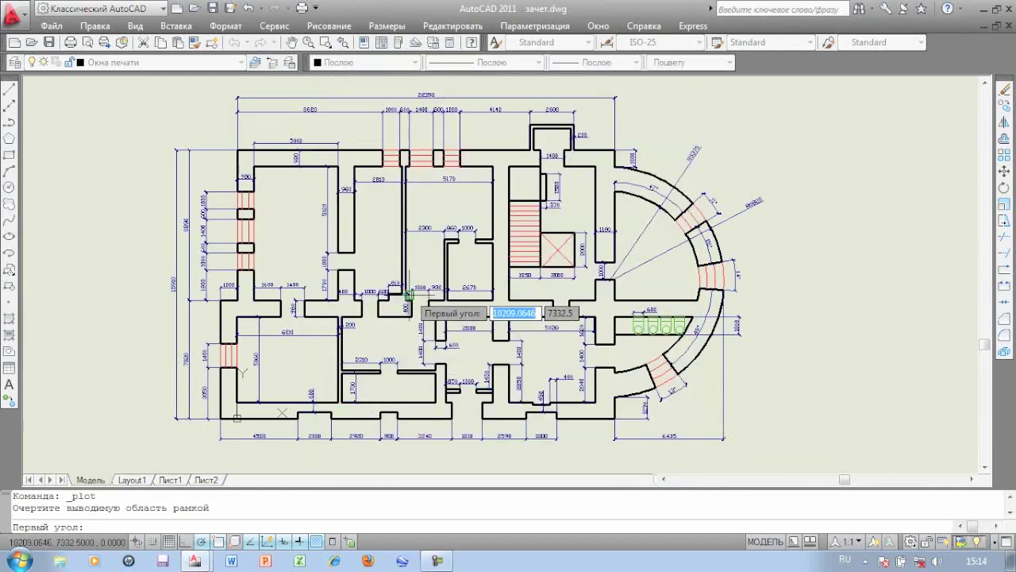
pyautogui.scroll(-2, 409, 295)
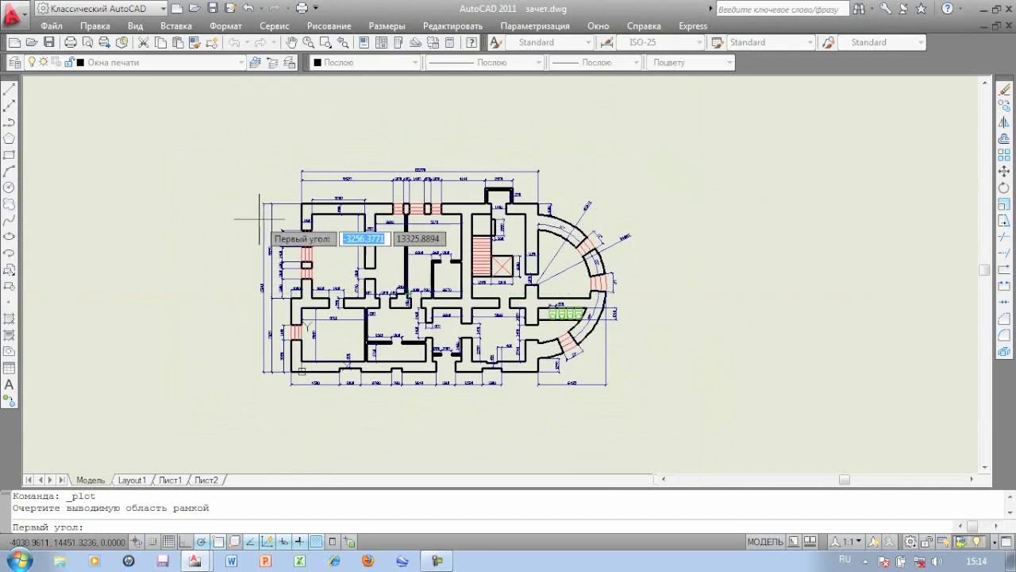
pyautogui.click(238, 150)
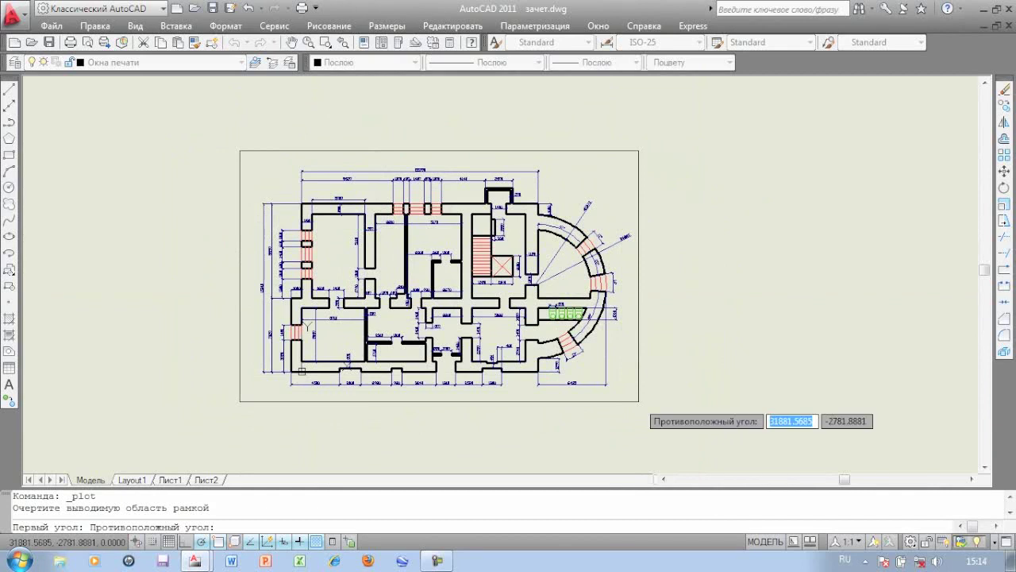
pyautogui.click(639, 401)
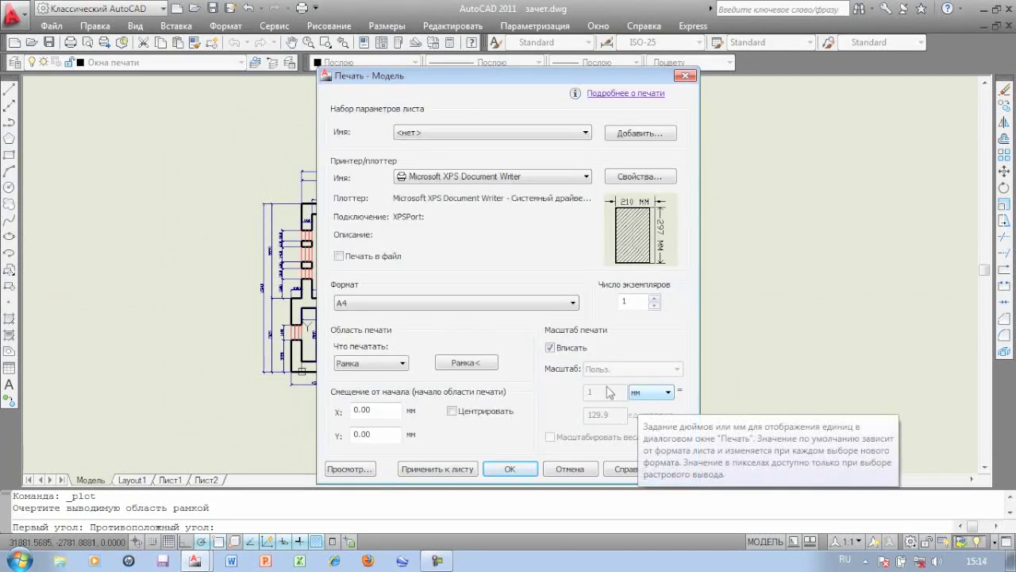
pyautogui.click(363, 474)
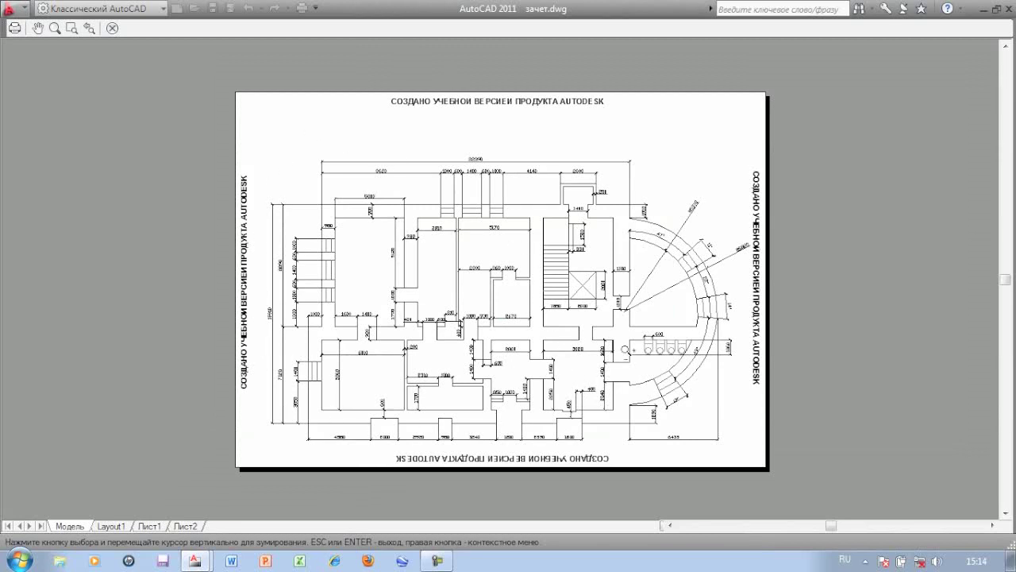
pyautogui.press('Escape')
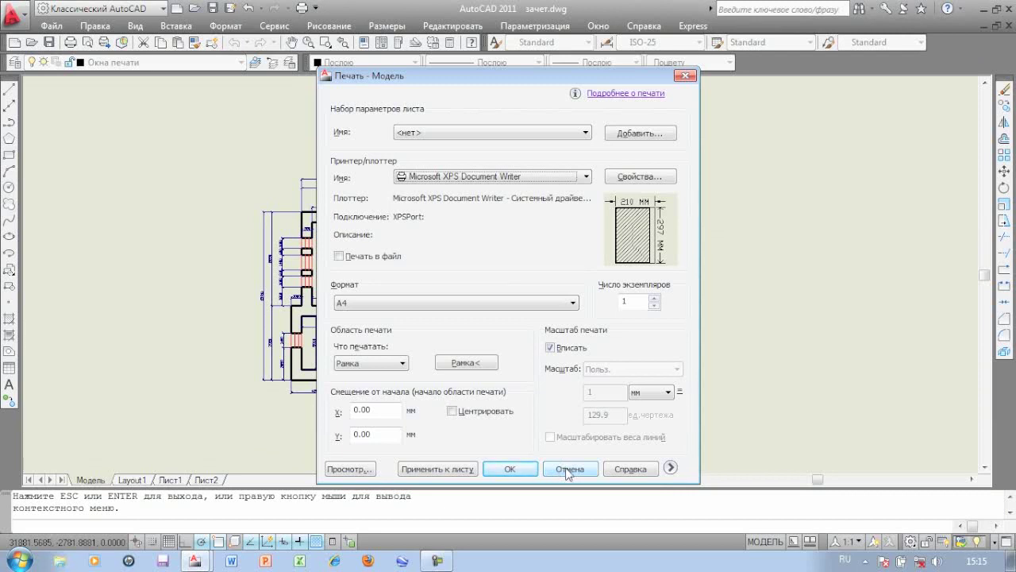
# - Cancel the Plot dialog without printing and pan the floor plan slightly
pyautogui.click(568, 469)
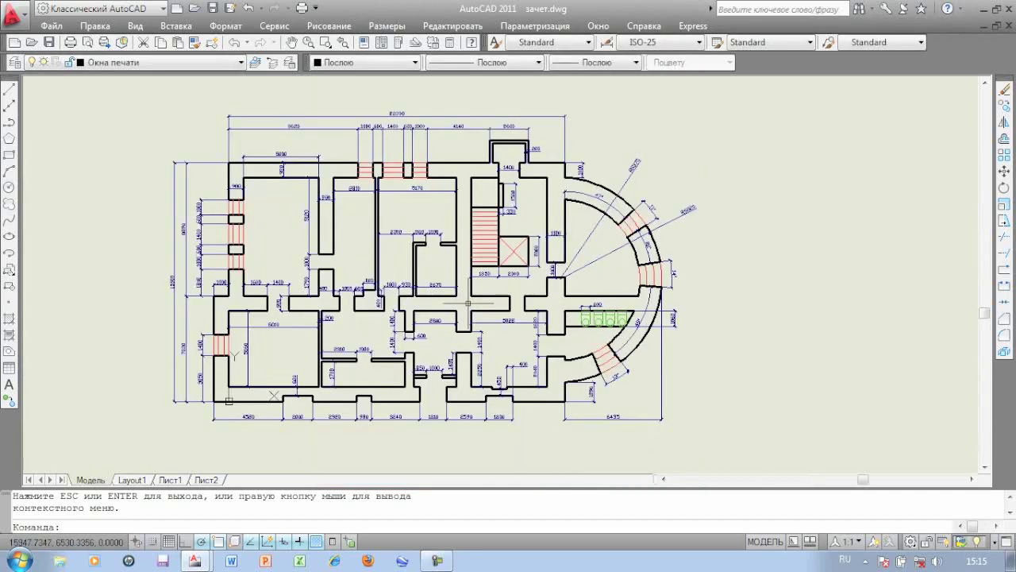
pyautogui.moveTo(469, 303); pyautogui.dragTo(501, 315, button='middle')
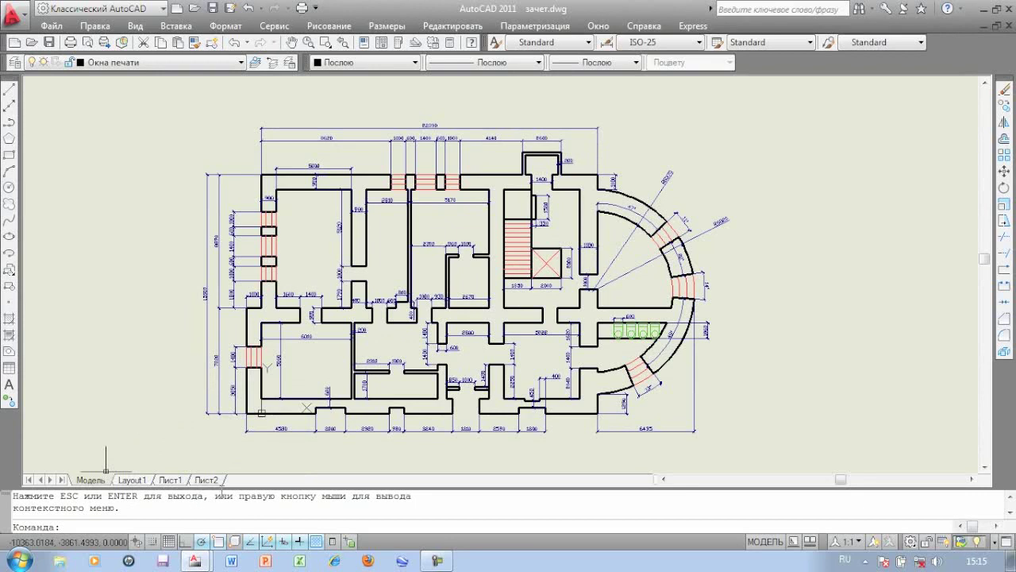
pyautogui.moveTo(206, 480)
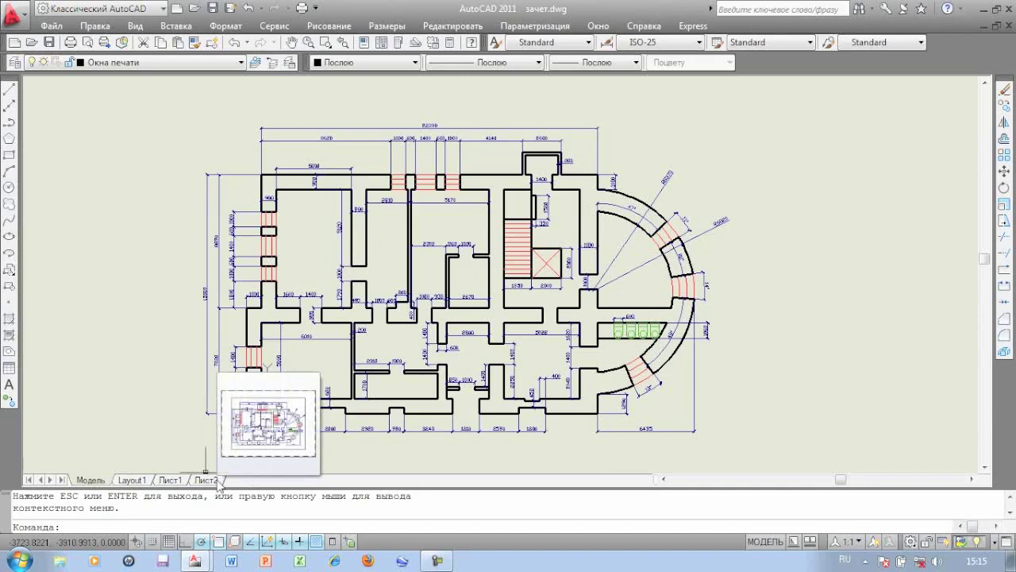
# - Switch to the Лист2 layout tab
pyautogui.click(218, 483)
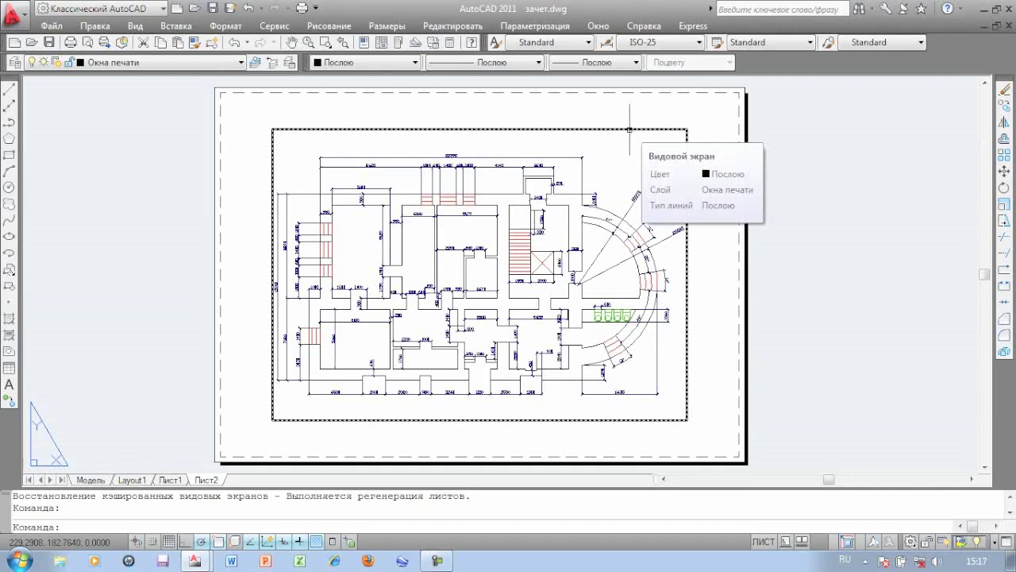
# - Erase the floor-plan viewport on Лист2 and fit the blank sheet in the window
pyautogui.click(629, 128)
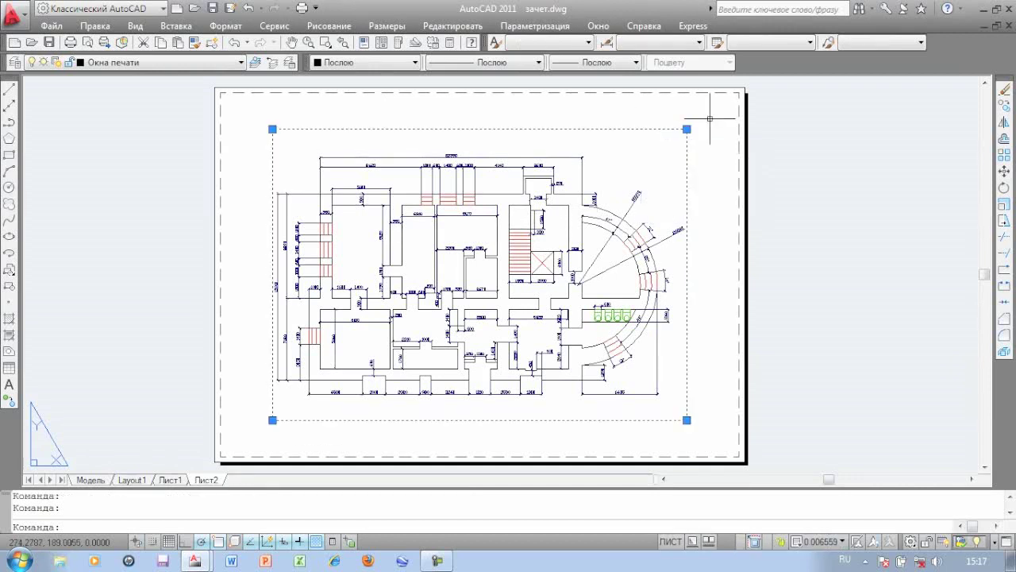
pyautogui.press('Delete')
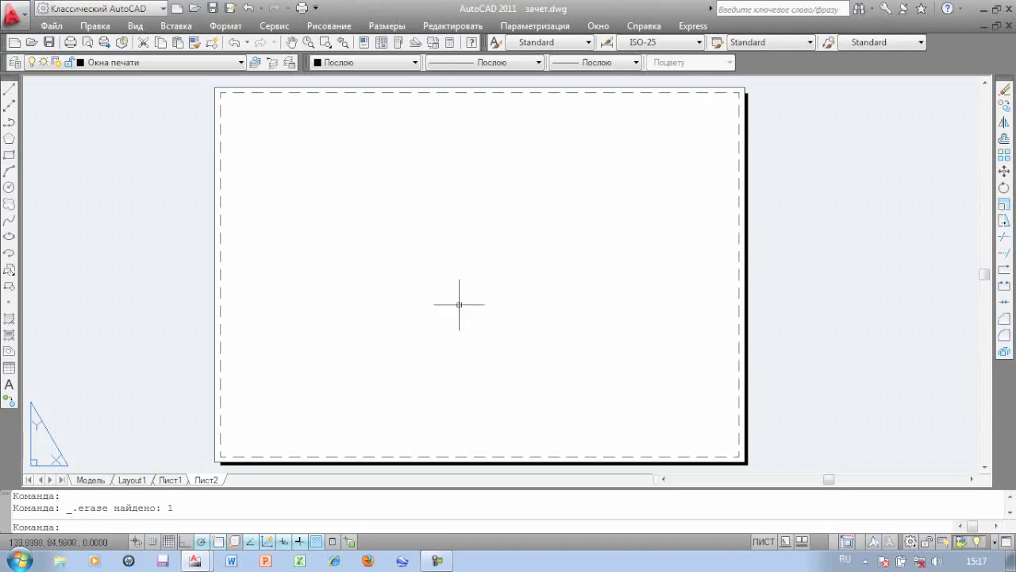
pyautogui.scroll(-1, 459, 304)
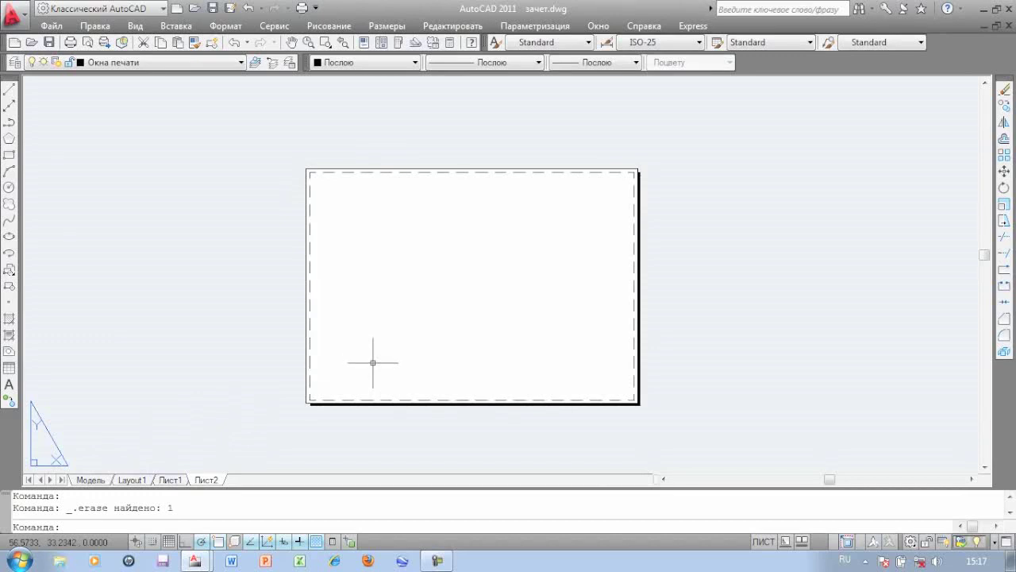
pyautogui.scroll(1, 373, 362)
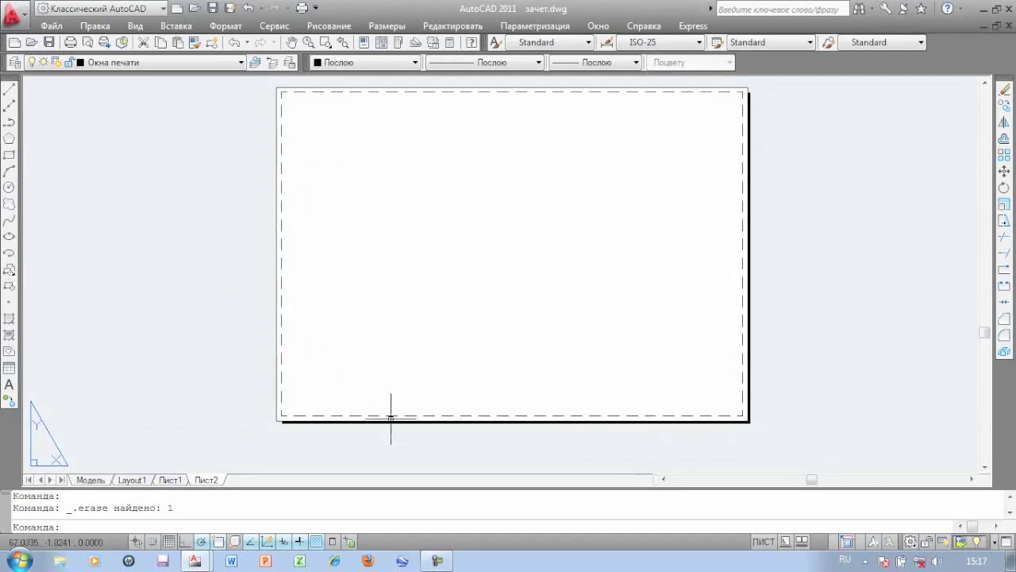
pyautogui.scroll(5, 273, 370)
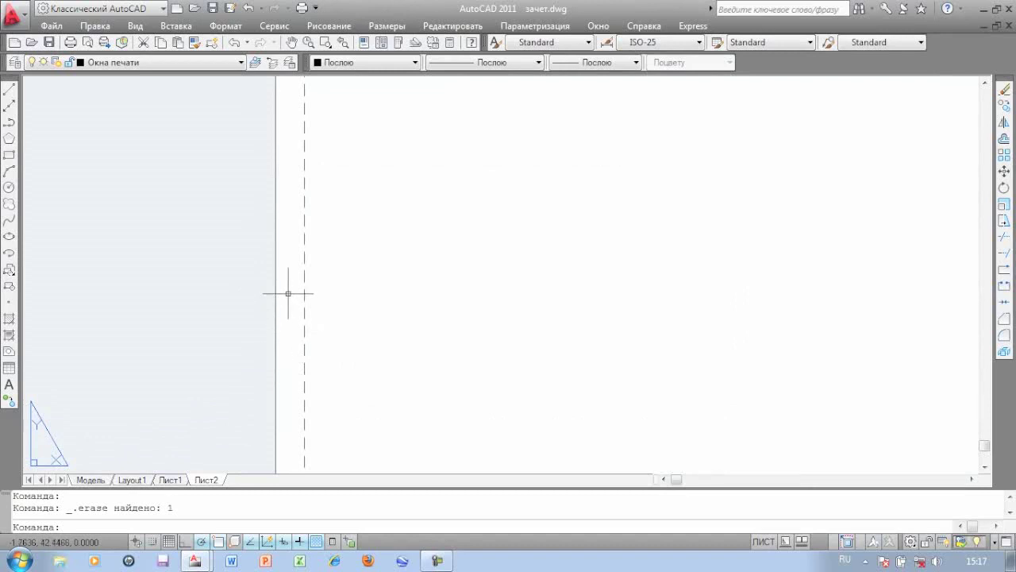
pyautogui.scroll(-3, 414, 361)
pyautogui.scroll(-2, 413, 362)
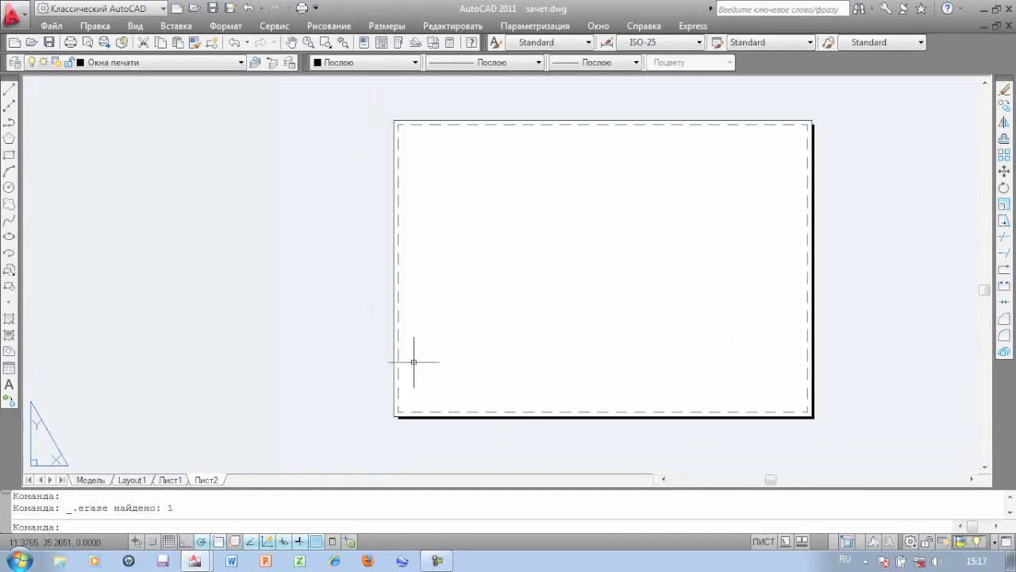
pyautogui.moveTo(497, 302); pyautogui.dragTo(401, 313, button='middle')
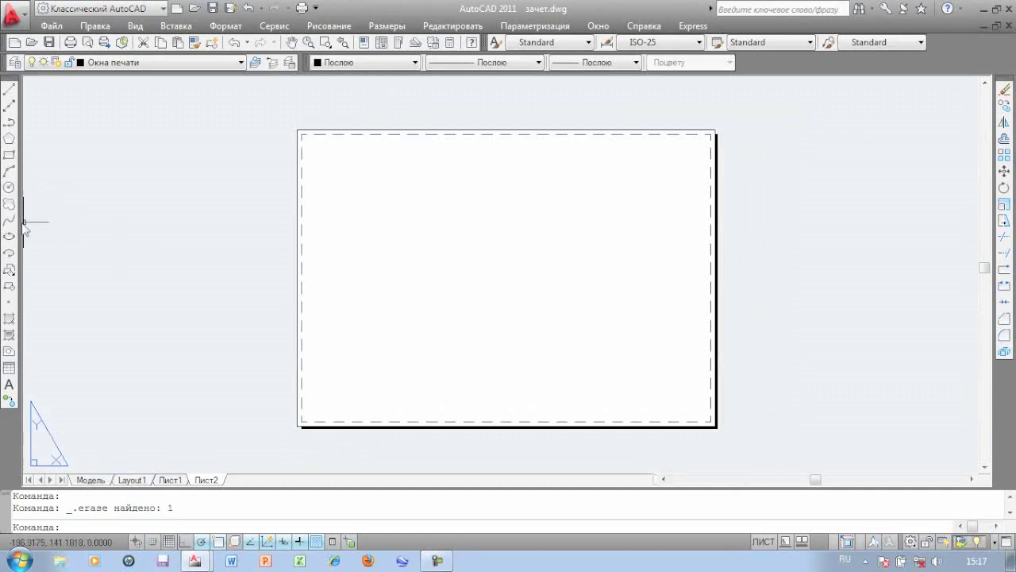
# - Draw a seven-vertex zigzag of test lines across the Лист2 sheet
pyautogui.click(10, 90)
pyautogui.click(347, 283)
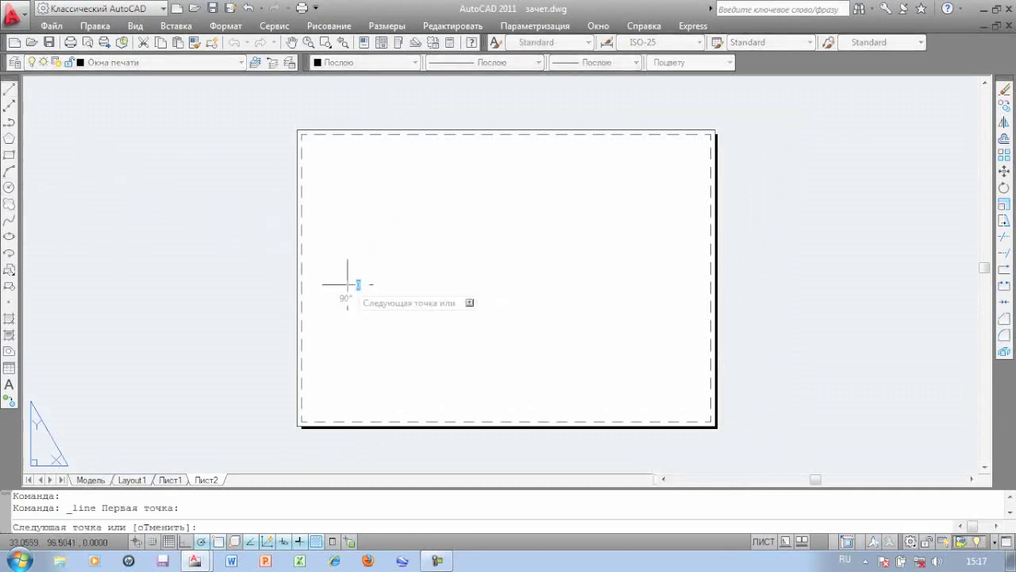
pyautogui.click(450, 192)
pyautogui.click(605, 249)
pyautogui.click(502, 356)
pyautogui.click(454, 263)
pyautogui.click(555, 208)
pyautogui.click(577, 351)
pyautogui.rightClick(579, 352)
pyautogui.click(604, 364)
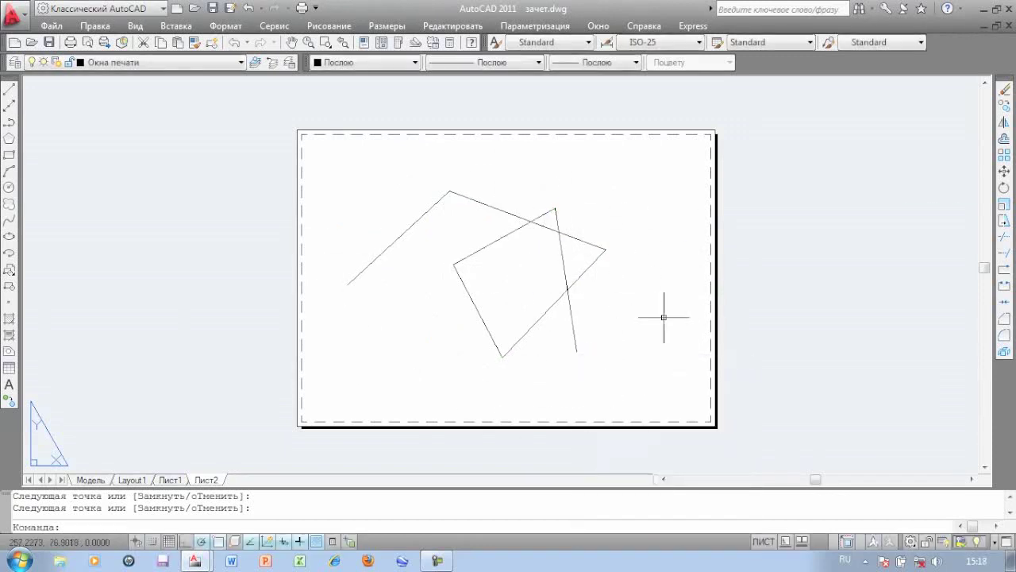
# - Glance at the Model tab, return to Лист2, and window-select all test lines
pyautogui.click(100, 481)
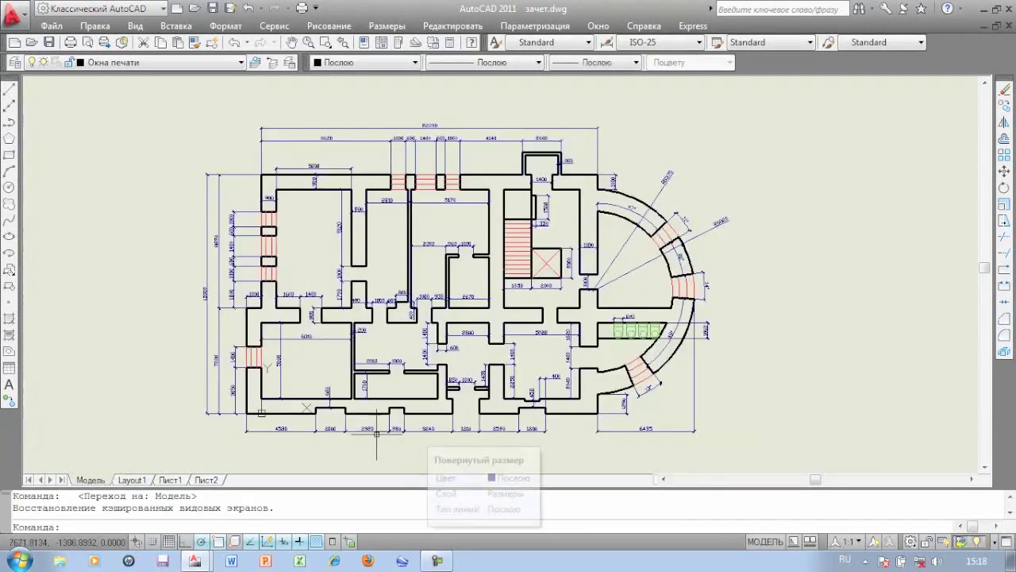
pyautogui.click(205, 481)
pyautogui.click(626, 389)
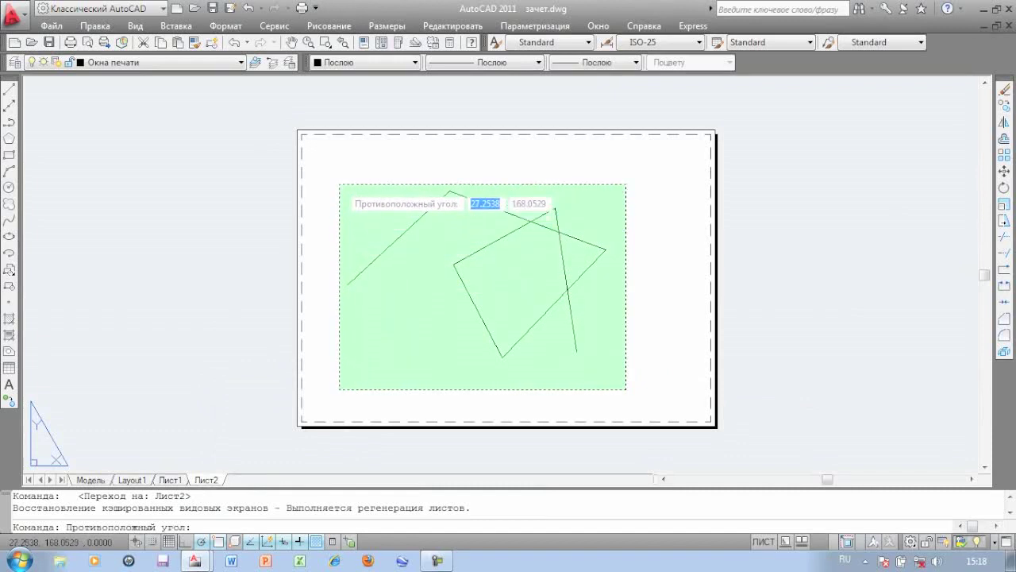
pyautogui.click(339, 184)
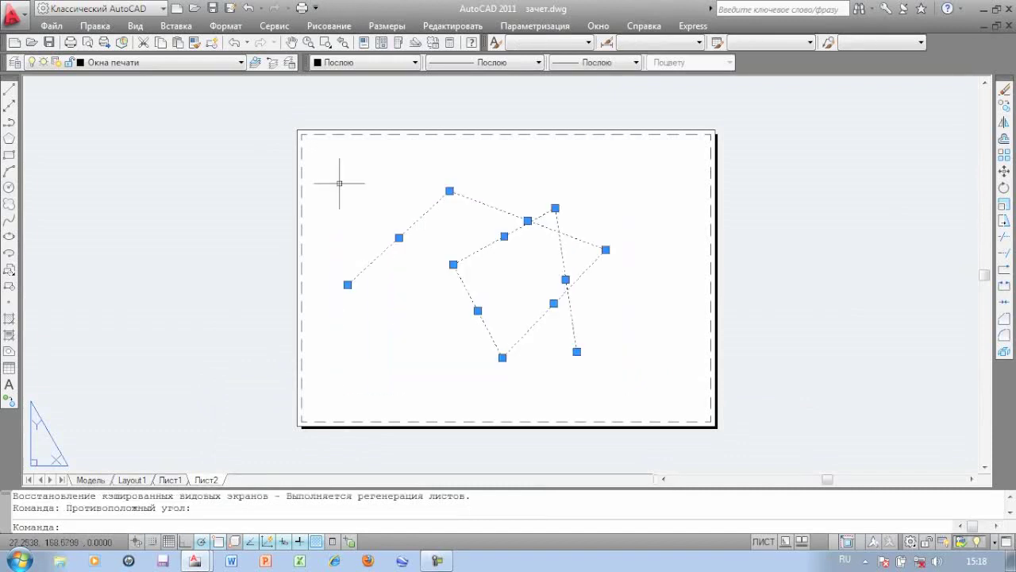
# - Erase the six selected test line segments from Лист2
pyautogui.press('Delete')
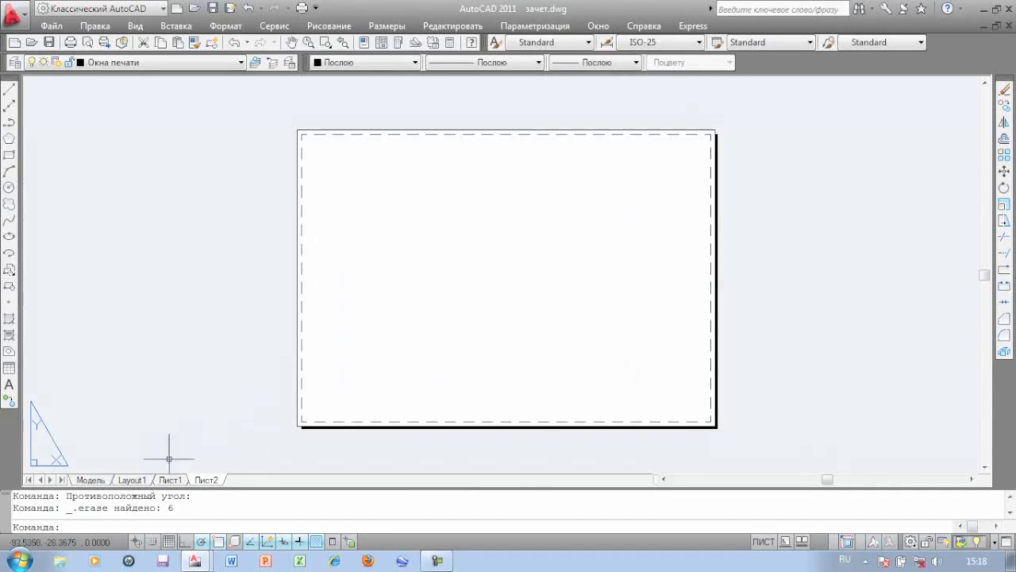
pyautogui.moveTo(132, 480)
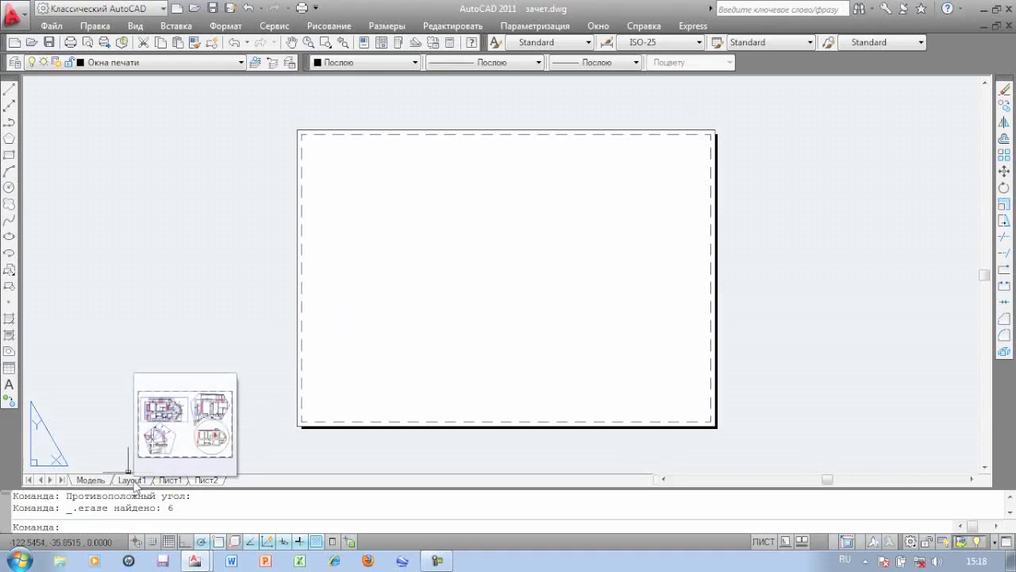
# - Switch to the Layout1 sheet with its four floor-plan viewports
pyautogui.click(131, 480)
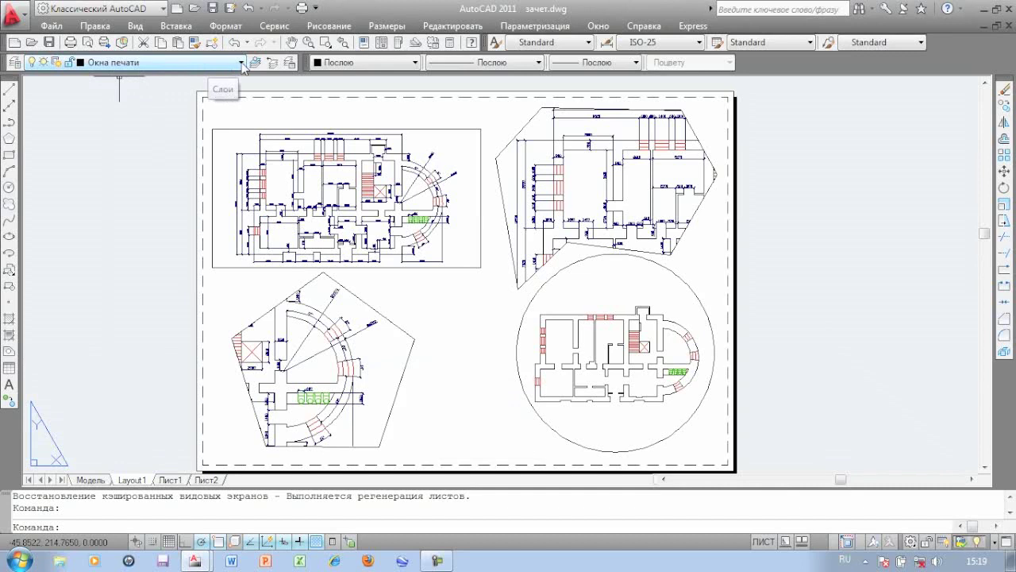
pyautogui.click(242, 64)
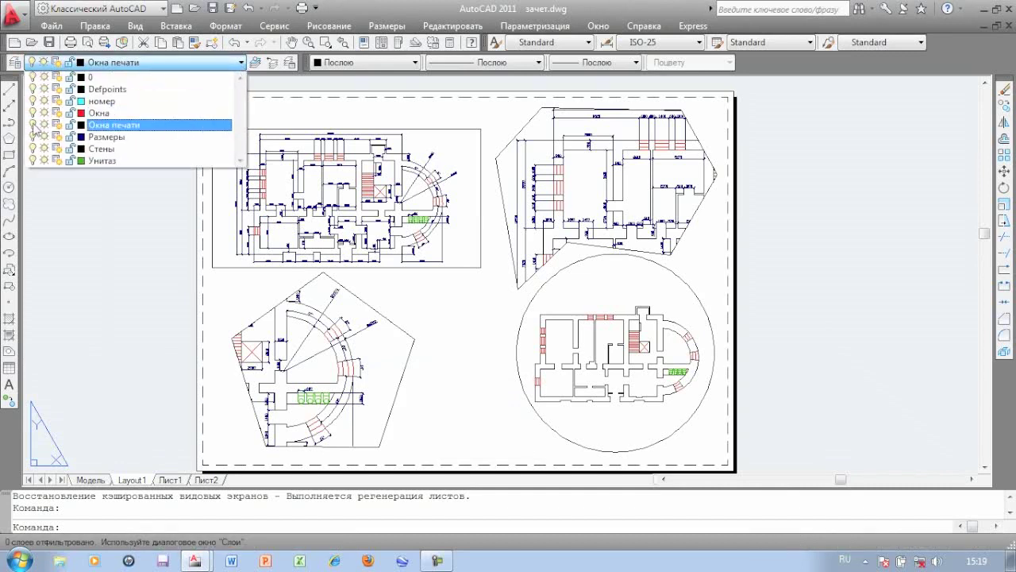
pyautogui.click(32, 125)
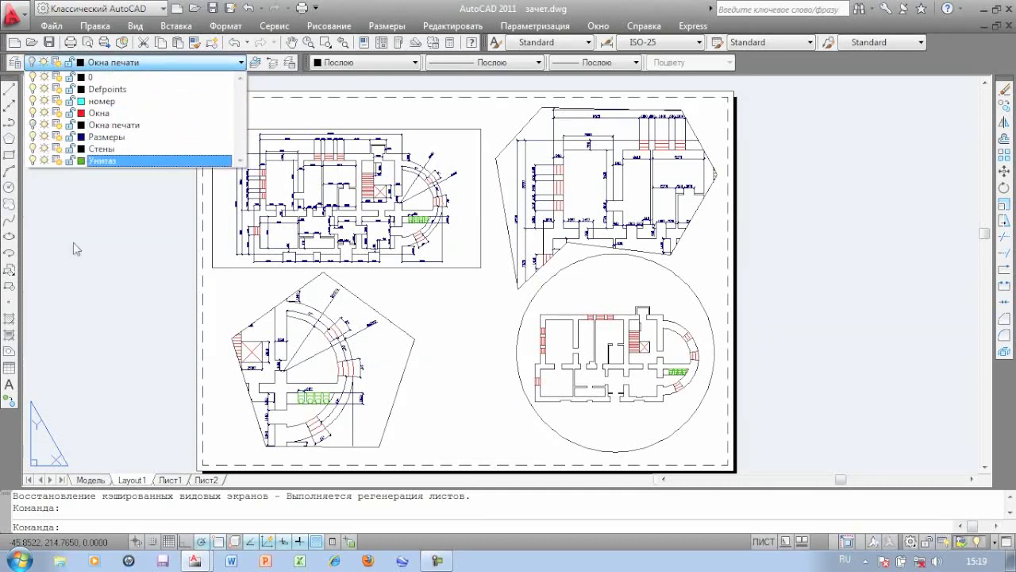
pyautogui.click(119, 288)
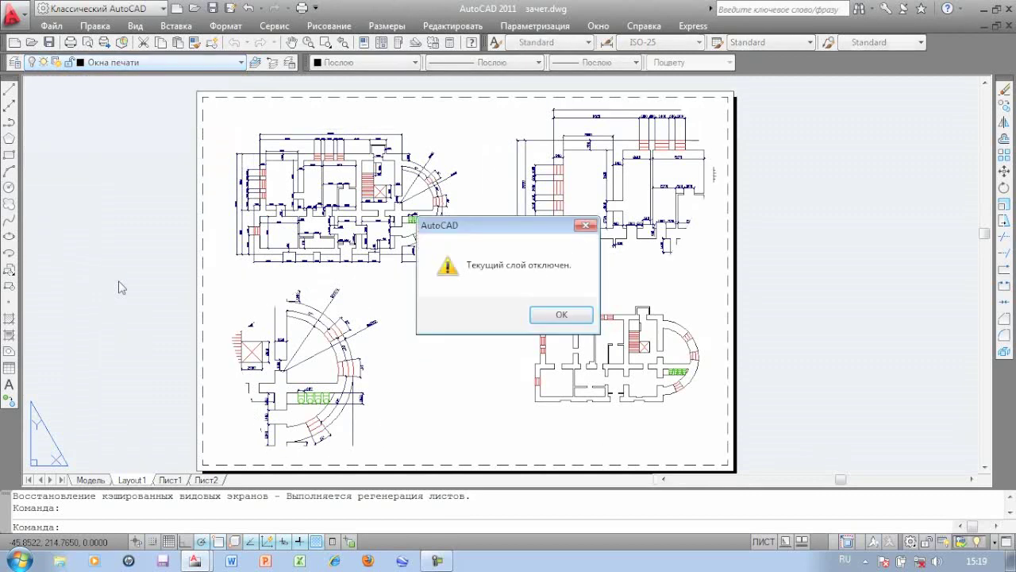
pyautogui.click(542, 317)
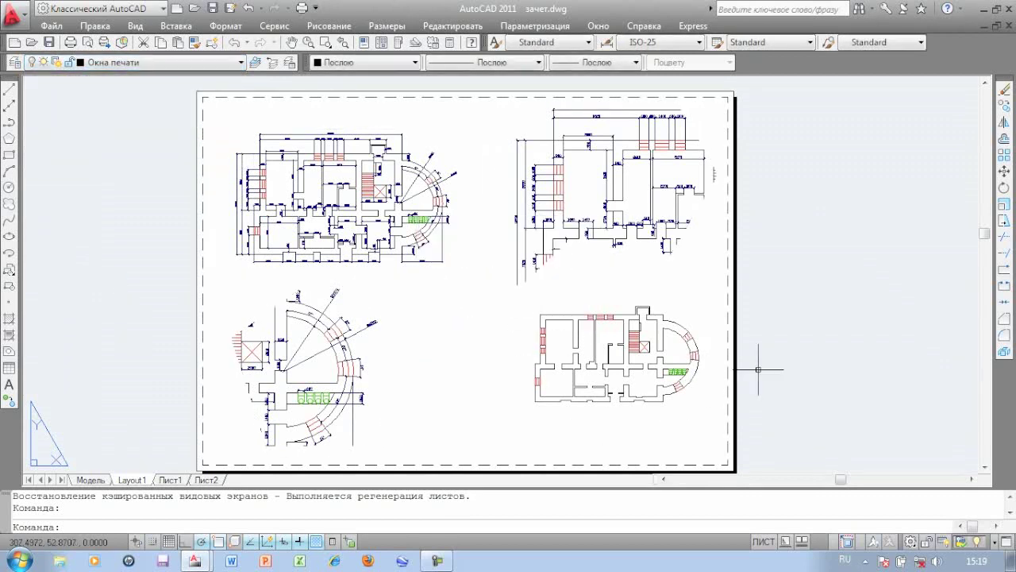
pyautogui.click(239, 63)
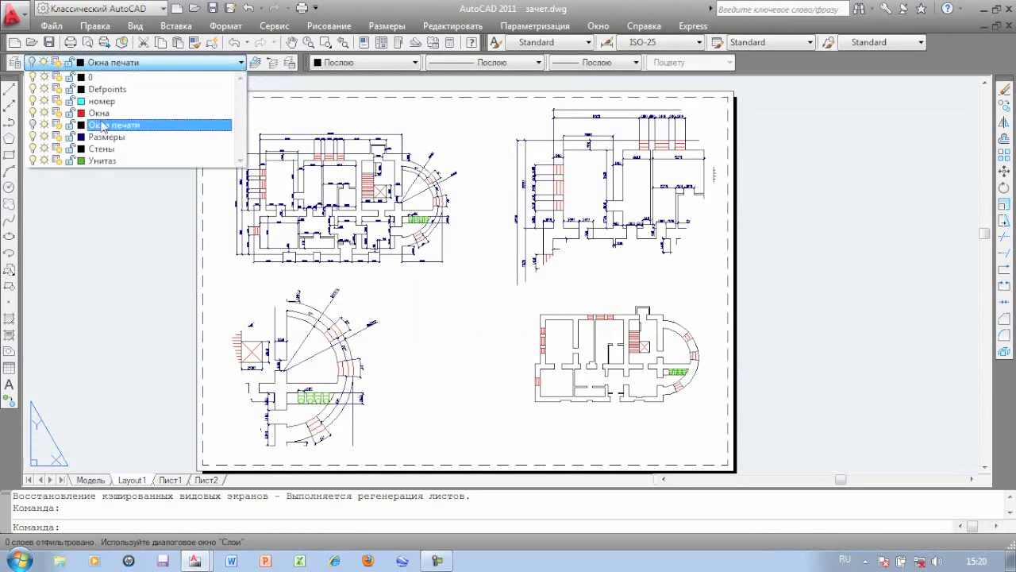
pyautogui.click(112, 267)
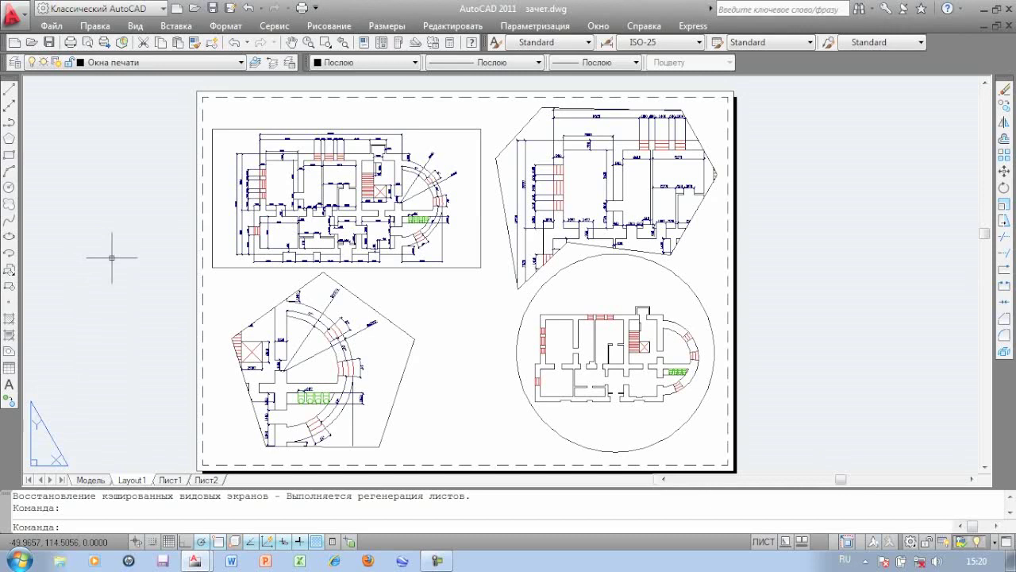
# - Switch to the blank Лист1 layout and bring up its layout context menu
pyautogui.click(170, 480)
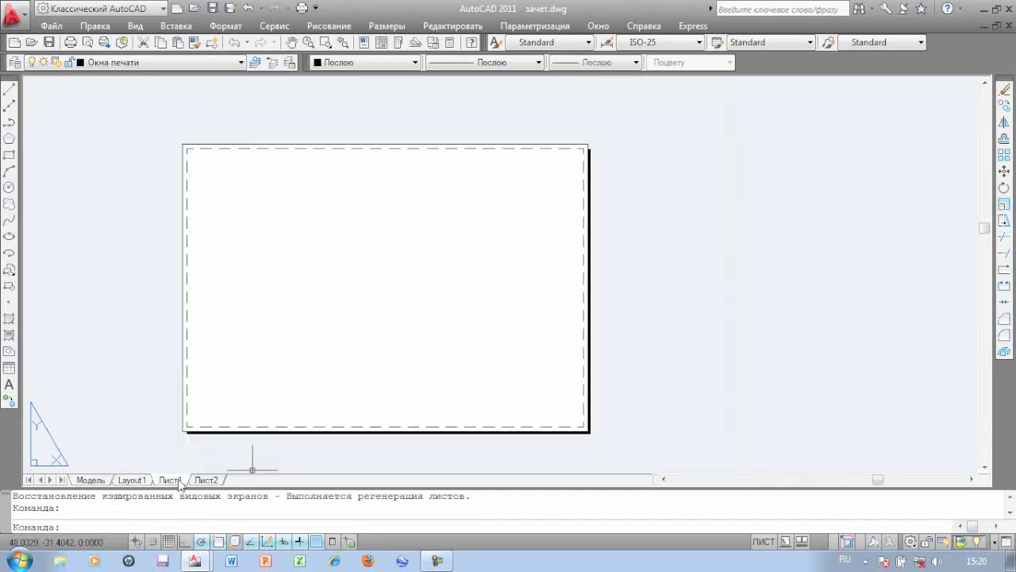
pyautogui.scroll(2, 354, 316)
pyautogui.moveTo(363, 318); pyautogui.dragTo(443, 308, button='middle')
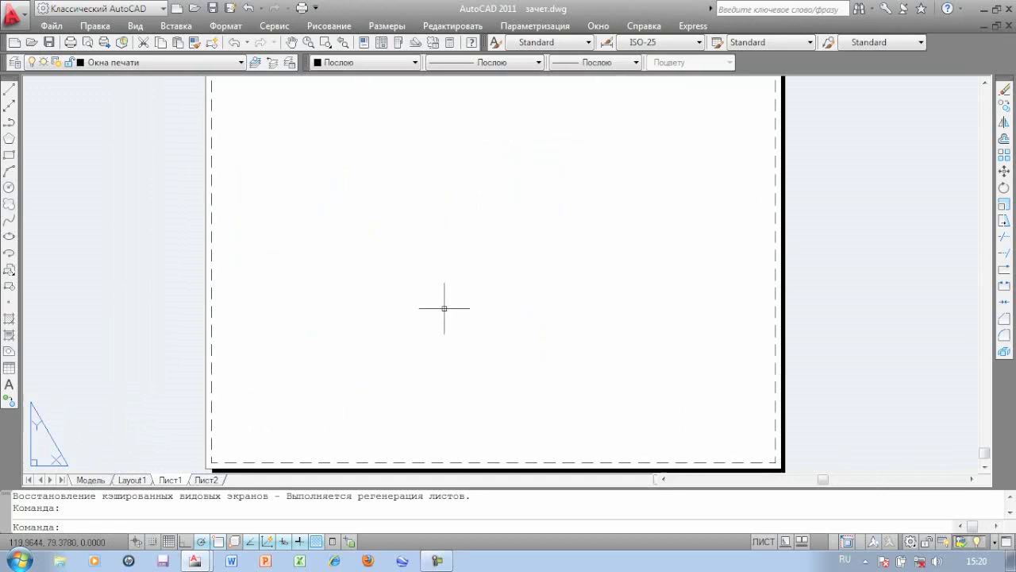
pyautogui.scroll(-2, 444, 308)
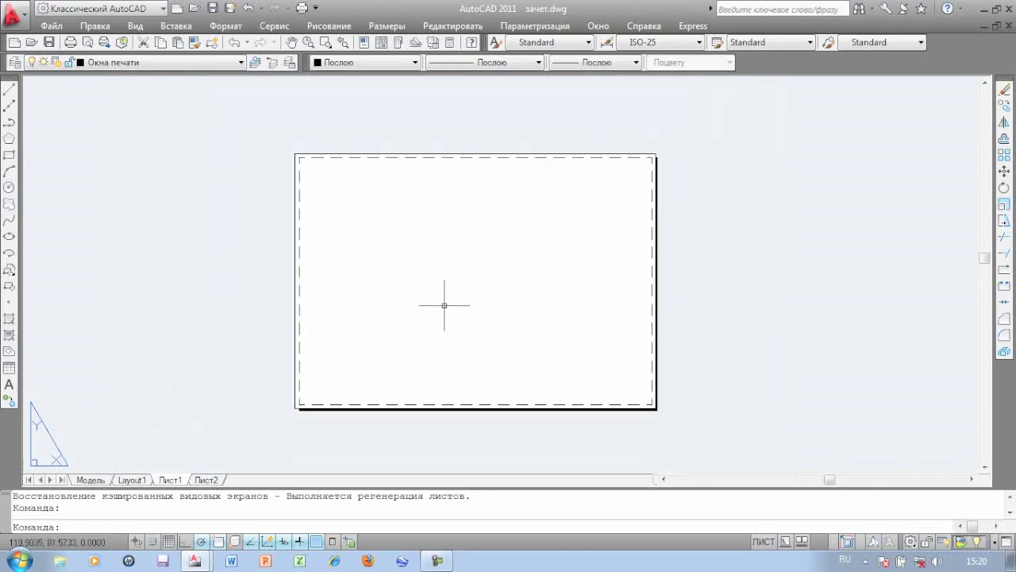
pyautogui.rightClick(176, 485)
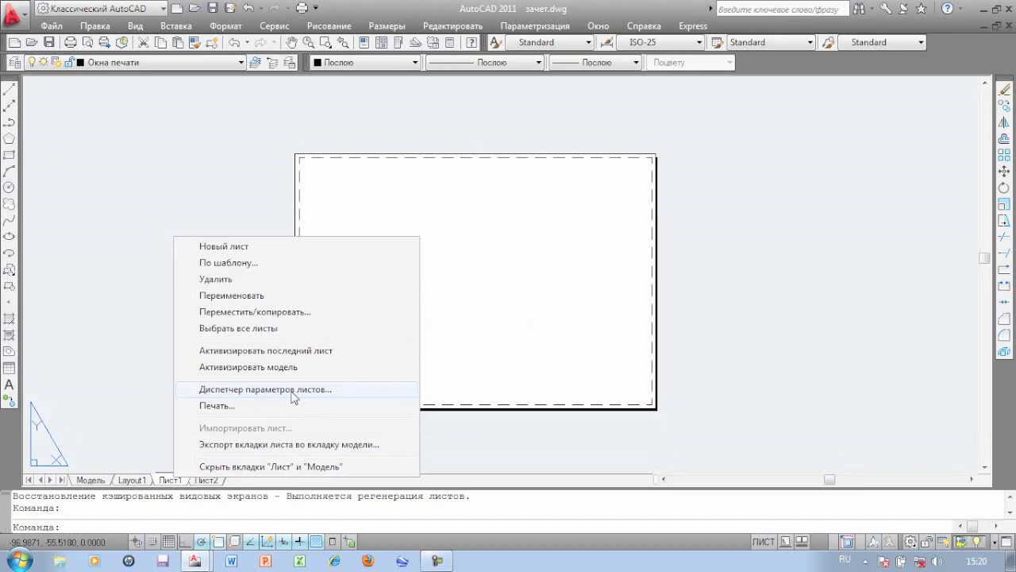
# - Change Лист1's page setup to A3 paper in the Page Setup Manager
pyautogui.click(294, 392)
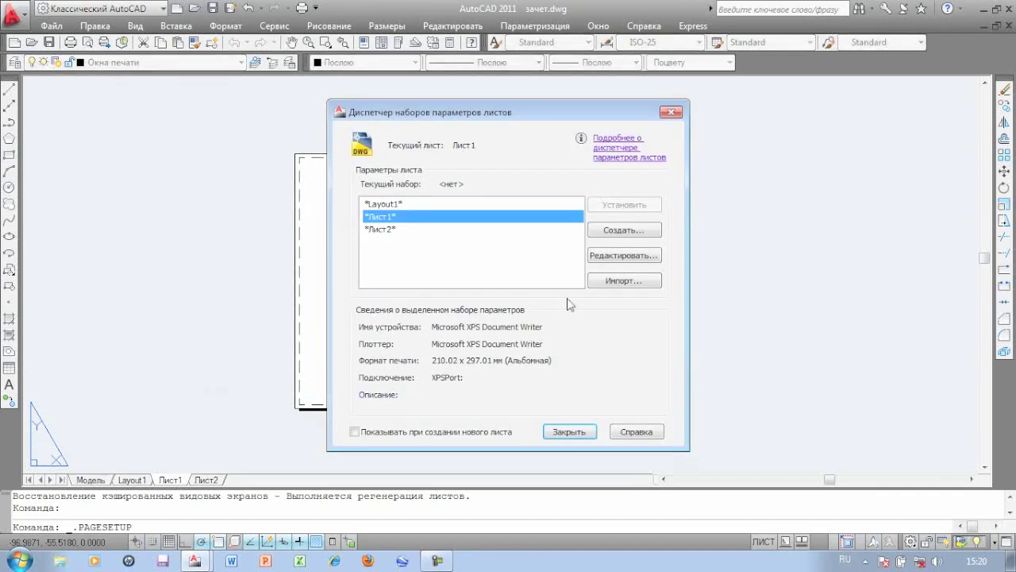
pyautogui.click(633, 258)
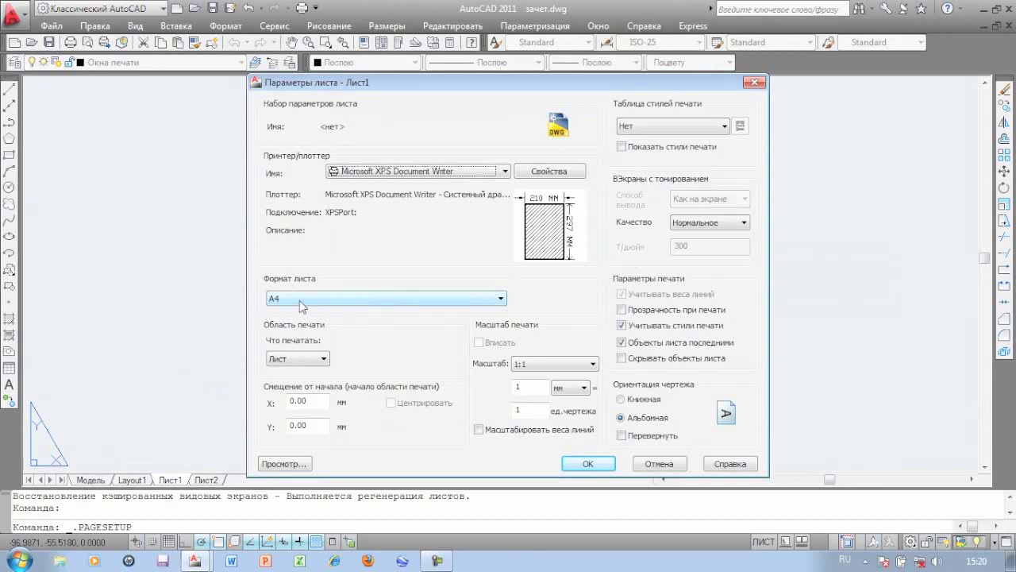
pyautogui.click(492, 300)
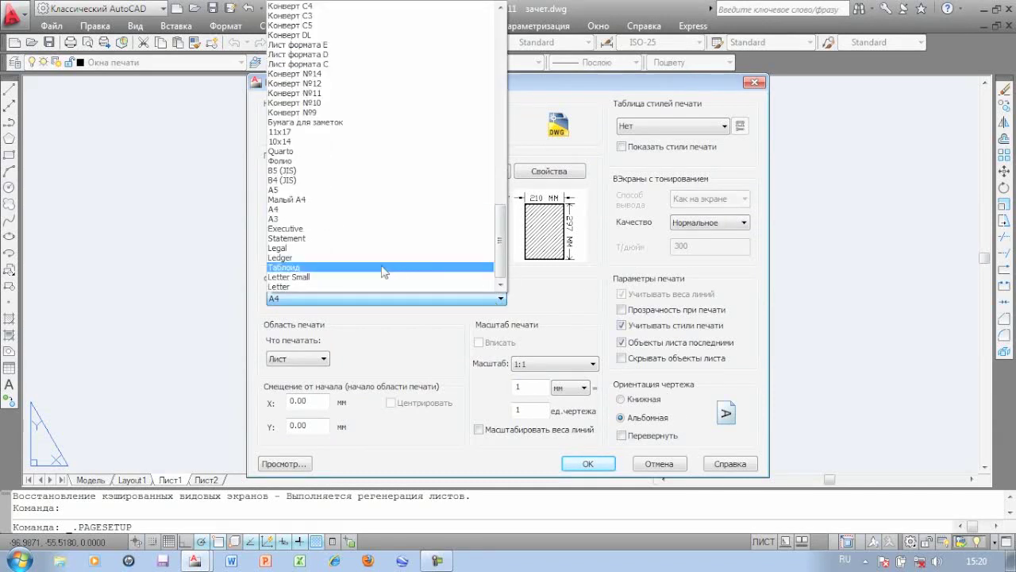
pyautogui.click(363, 219)
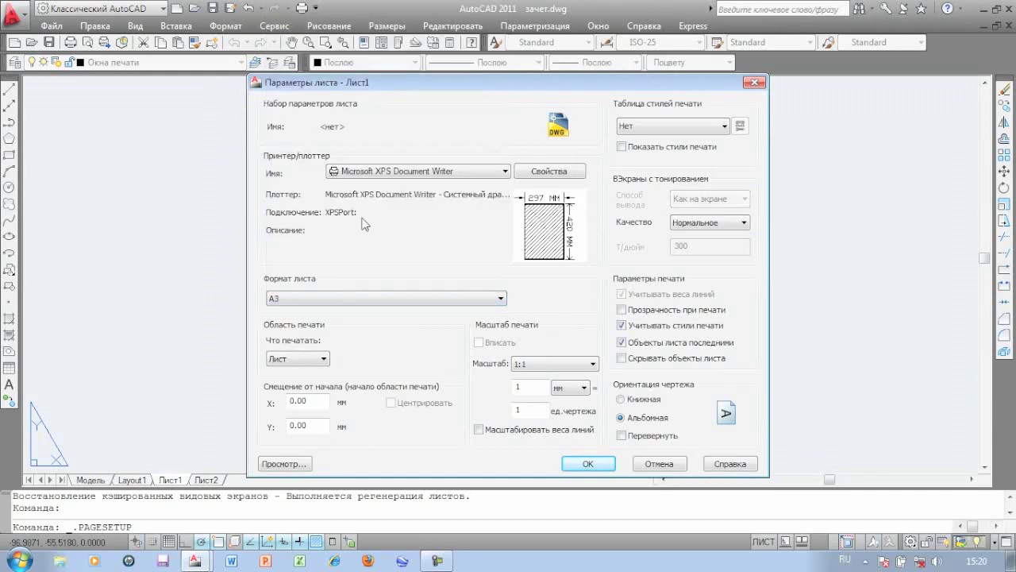
pyautogui.click(584, 466)
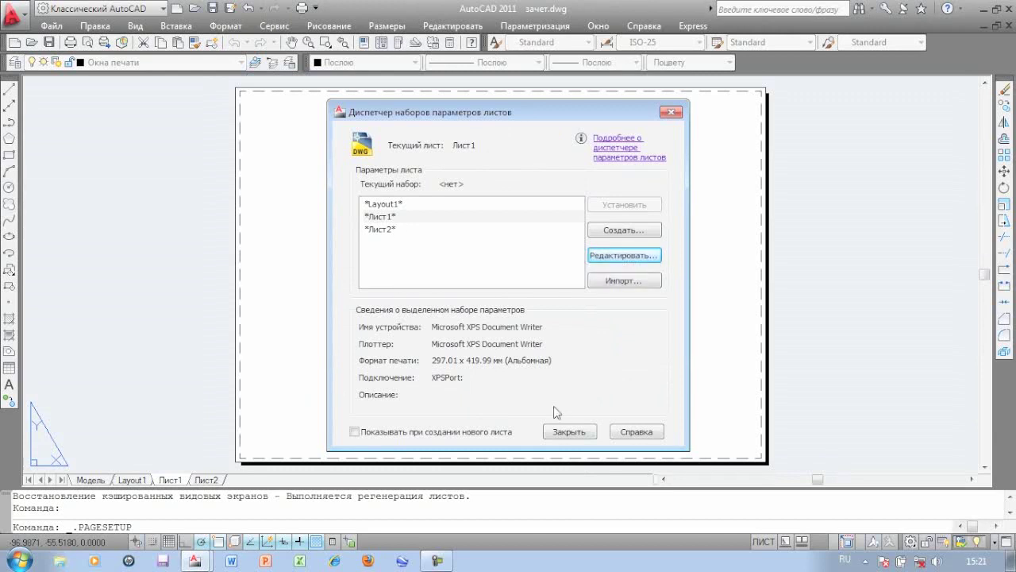
pyautogui.click(568, 432)
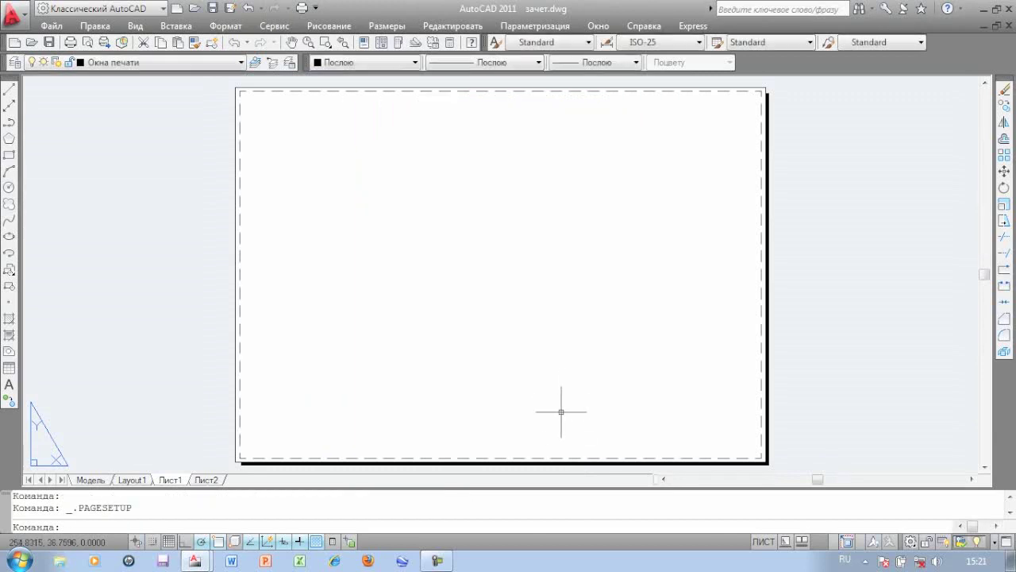
# - Reopen Лист1's page setup and confirm the A3 landscape settings on Microsoft XPS Document Writer
pyautogui.click(206, 479)
pyautogui.click(170, 480)
pyautogui.rightClick(170, 480)
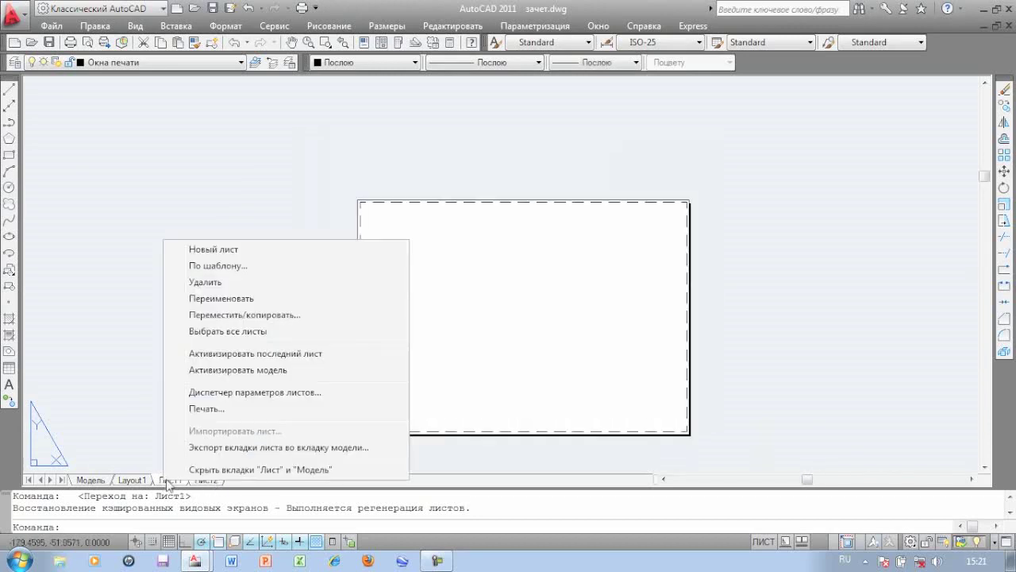
pyautogui.click(228, 395)
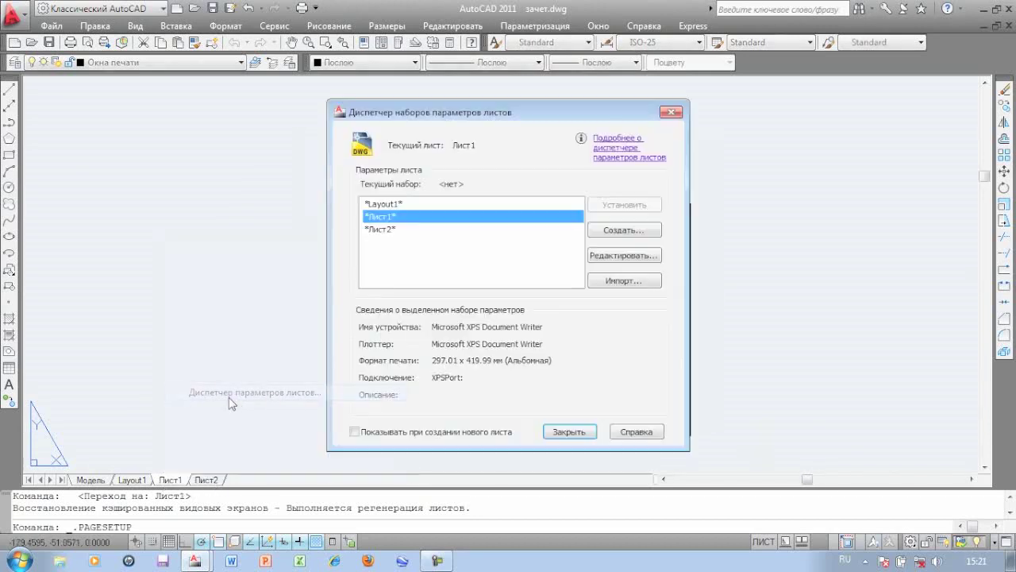
pyautogui.click(617, 231)
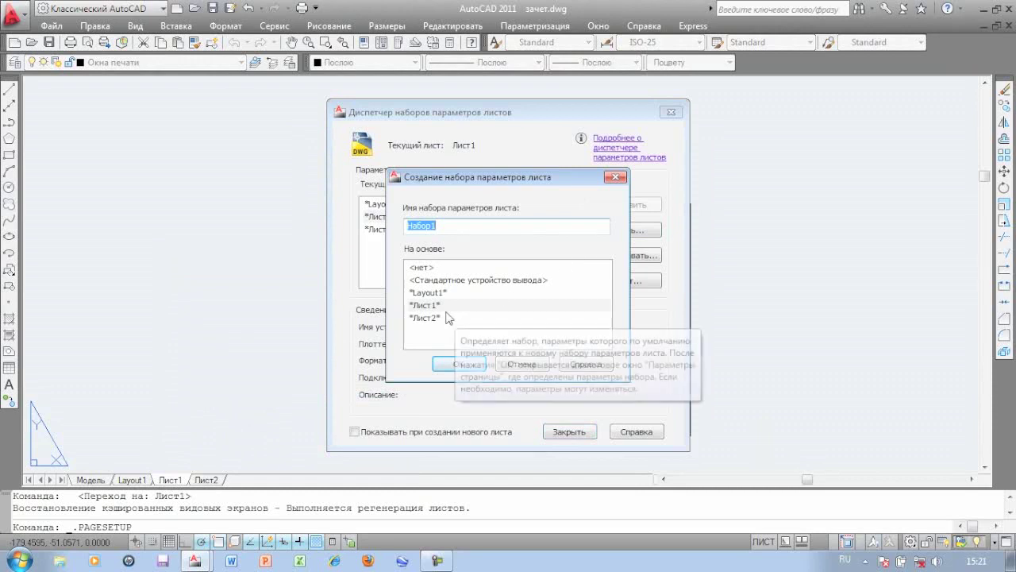
pyautogui.click(530, 366)
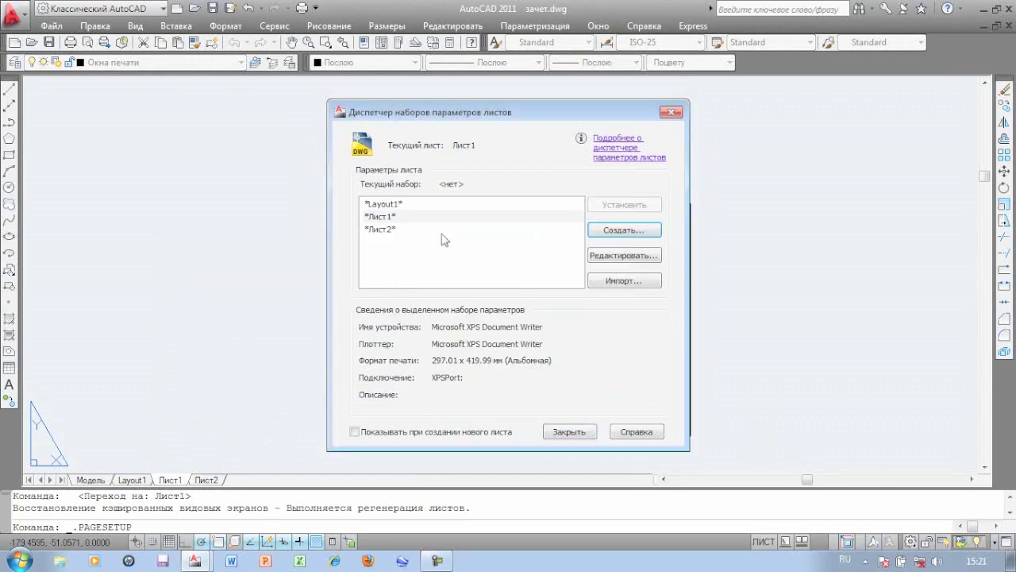
pyautogui.click(384, 217)
pyautogui.click(620, 256)
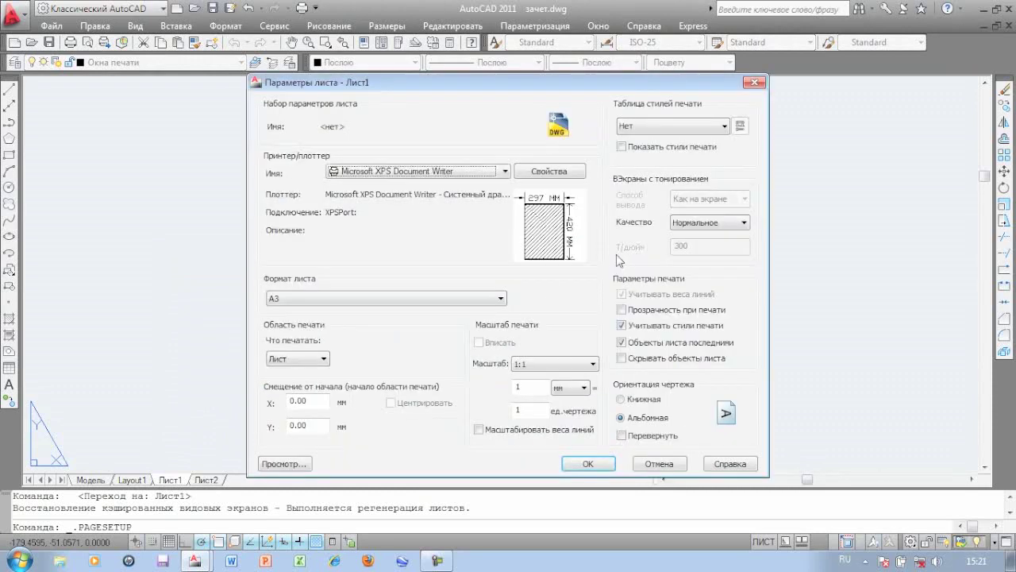
pyautogui.click(586, 463)
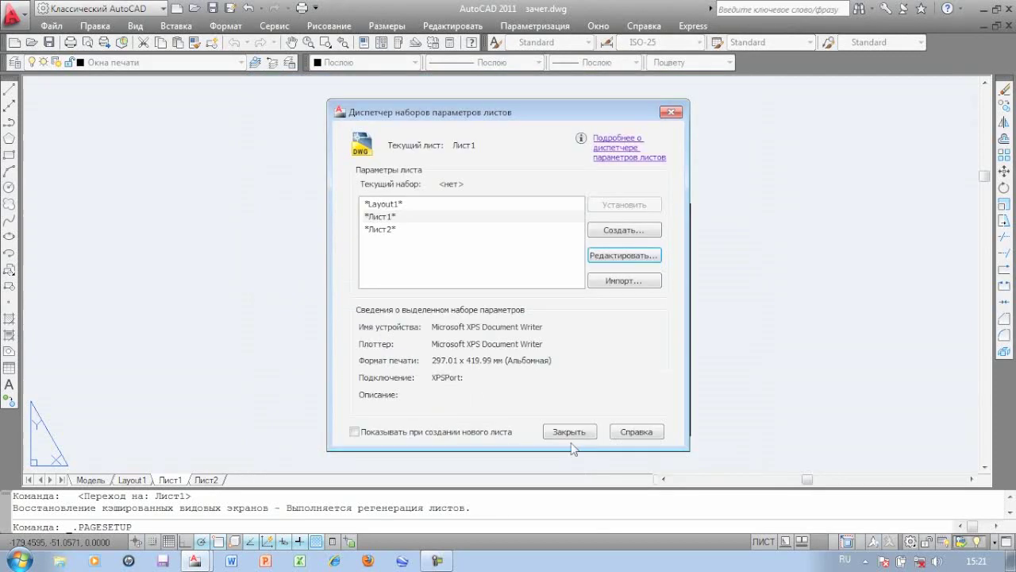
pyautogui.click(573, 430)
pyautogui.scroll(2, 528, 394)
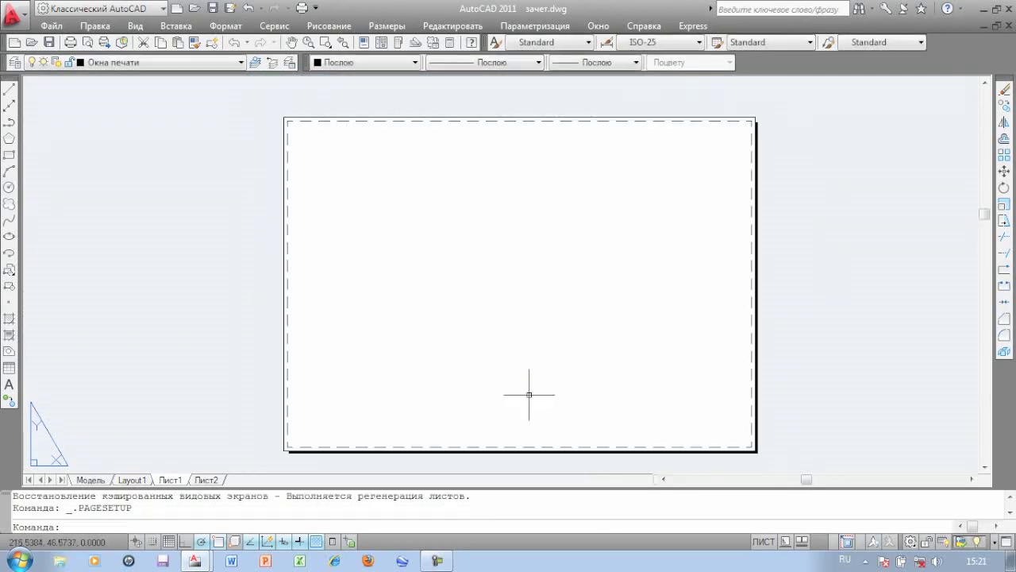
pyautogui.moveTo(614, 349); pyautogui.dragTo(601, 336, button='middle')
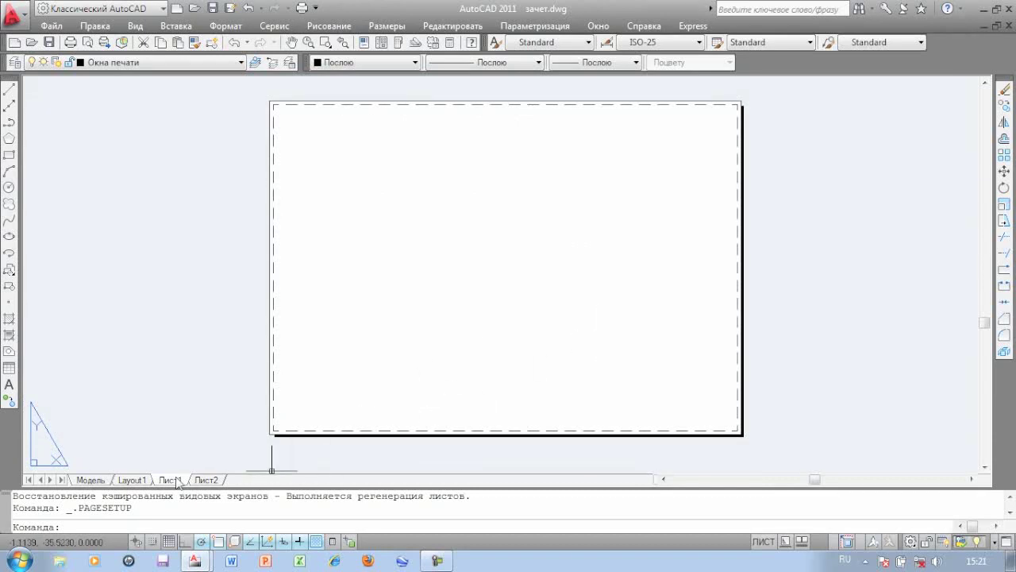
pyautogui.click(145, 481)
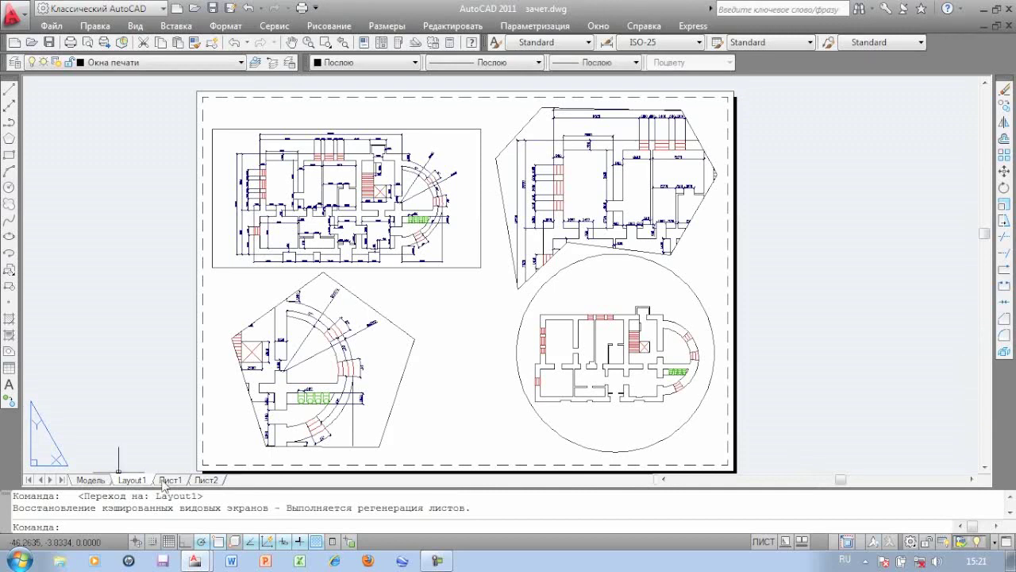
pyautogui.click(173, 481)
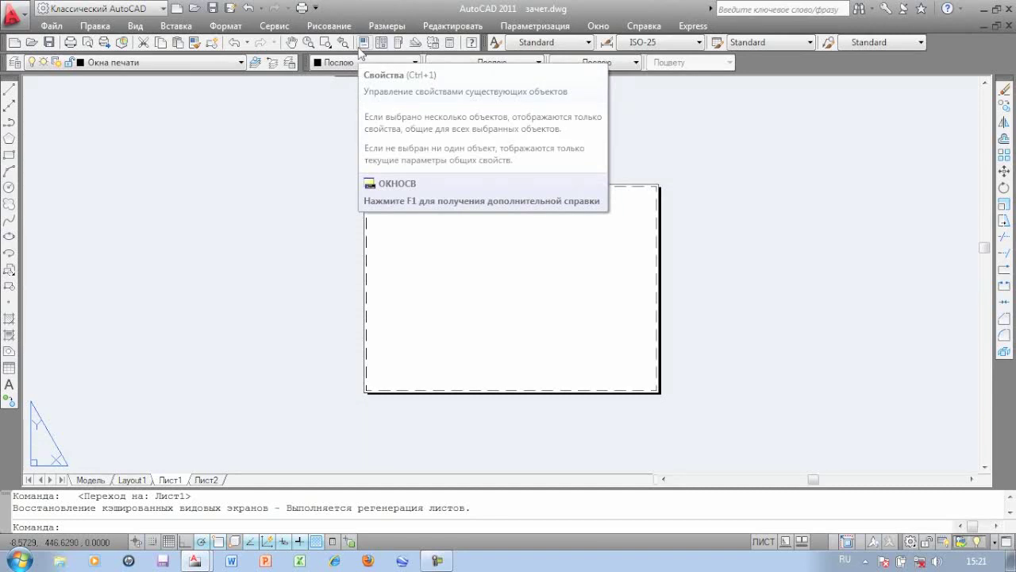
# - Display the Видовые экраны (Viewports) toolbar and dock it near the top
pyautogui.rightClick(359, 52)
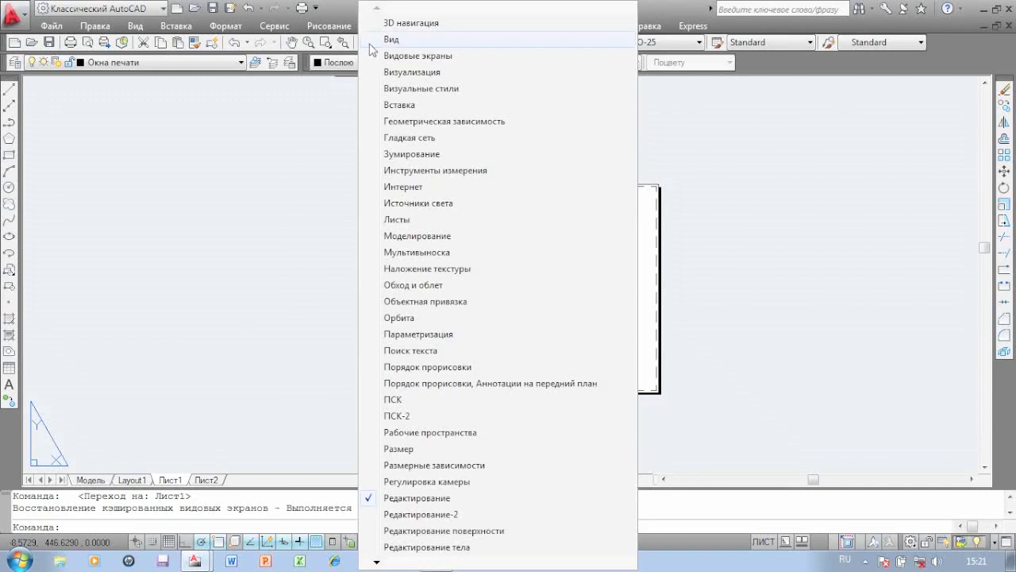
pyautogui.click(410, 57)
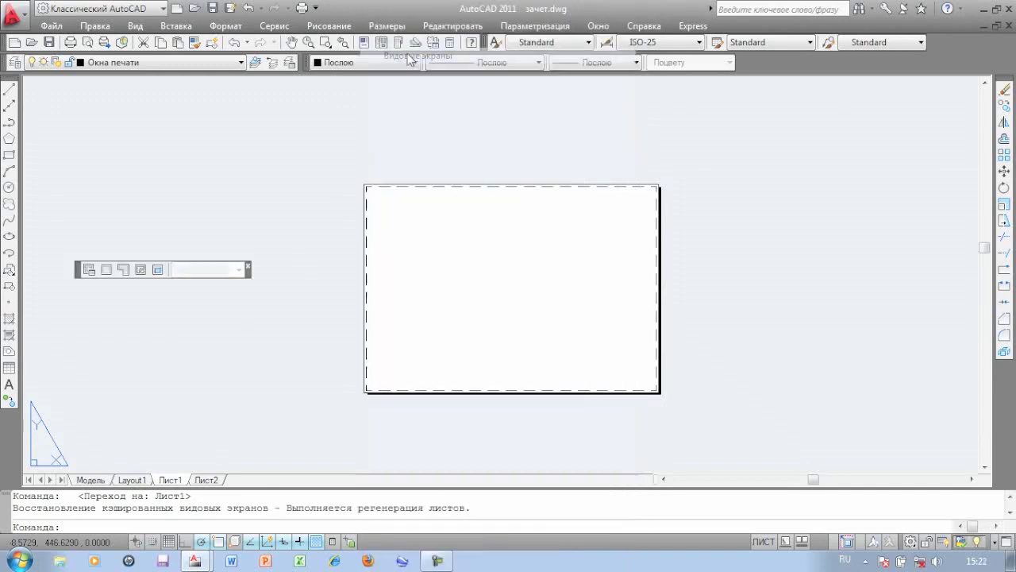
pyautogui.moveTo(78, 278); pyautogui.dragTo(364, 111)
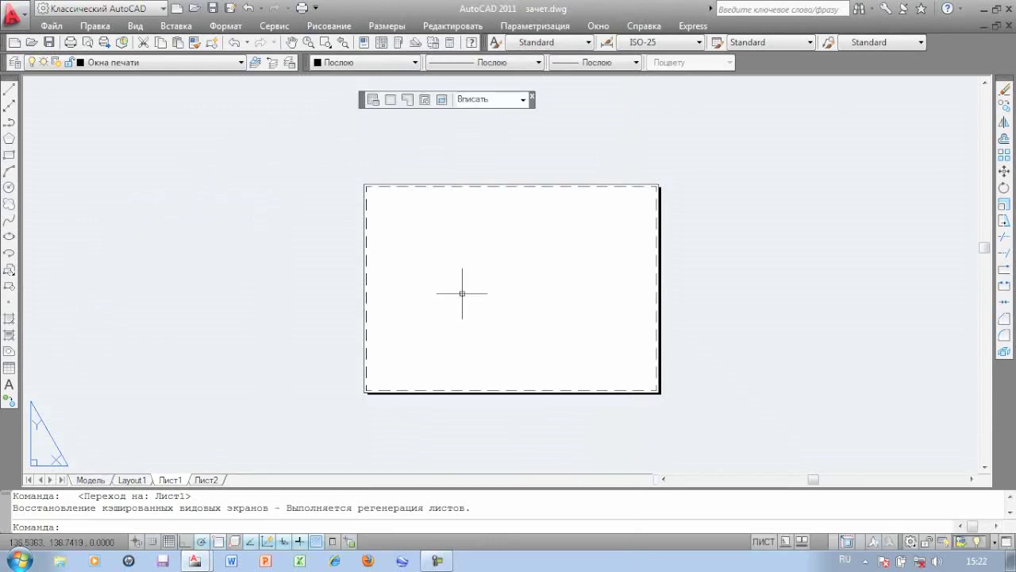
pyautogui.scroll(1, 463, 278)
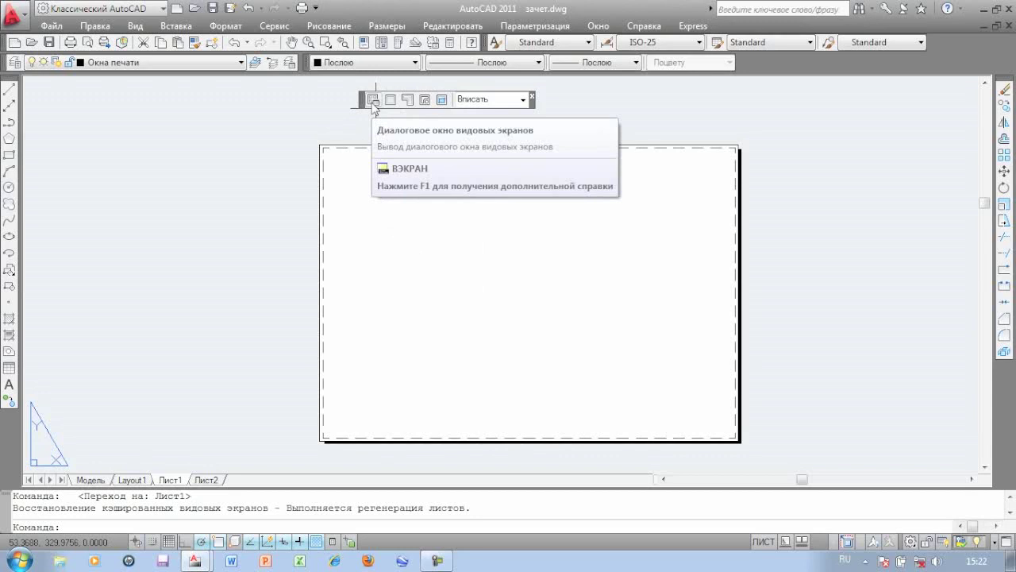
# - Preview the Один, Два and Три viewport configurations, then cancel without applying any
pyautogui.click(373, 101)
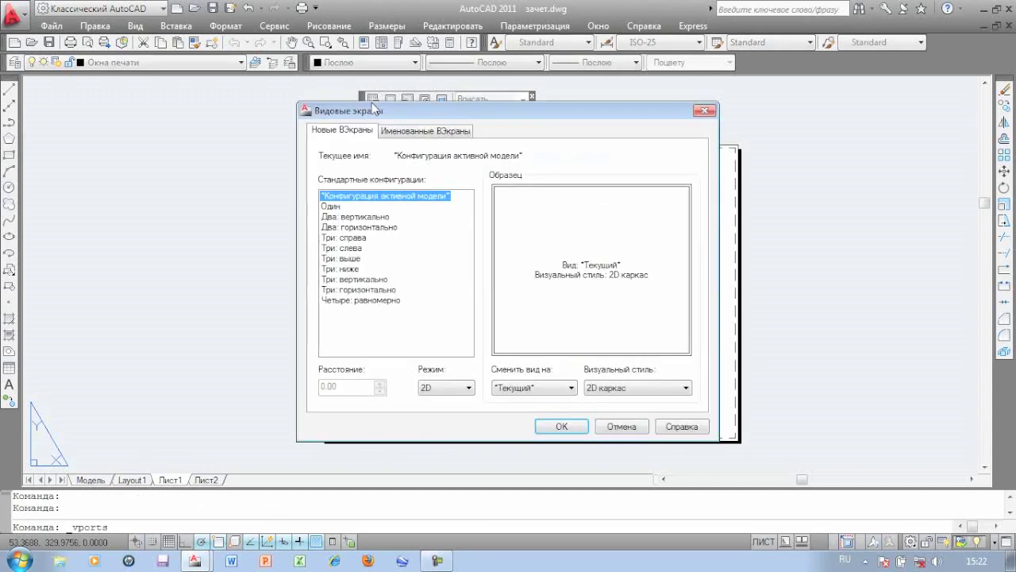
pyautogui.moveTo(405, 104)
pyautogui.mouseDown()
pyautogui.moveTo(285, 115)
pyautogui.moveTo(157, 86)
pyautogui.mouseUp()
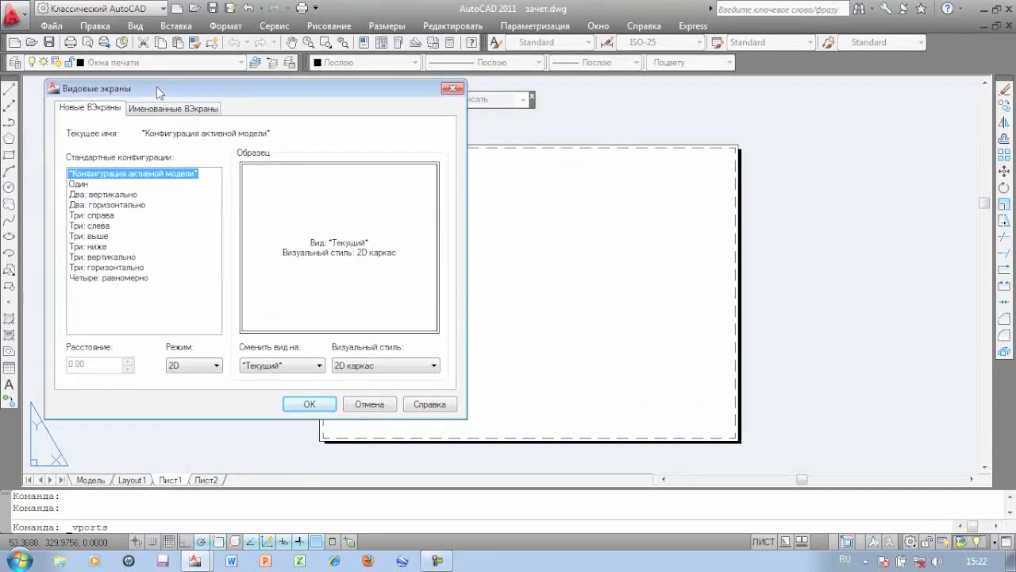
pyautogui.click(77, 184)
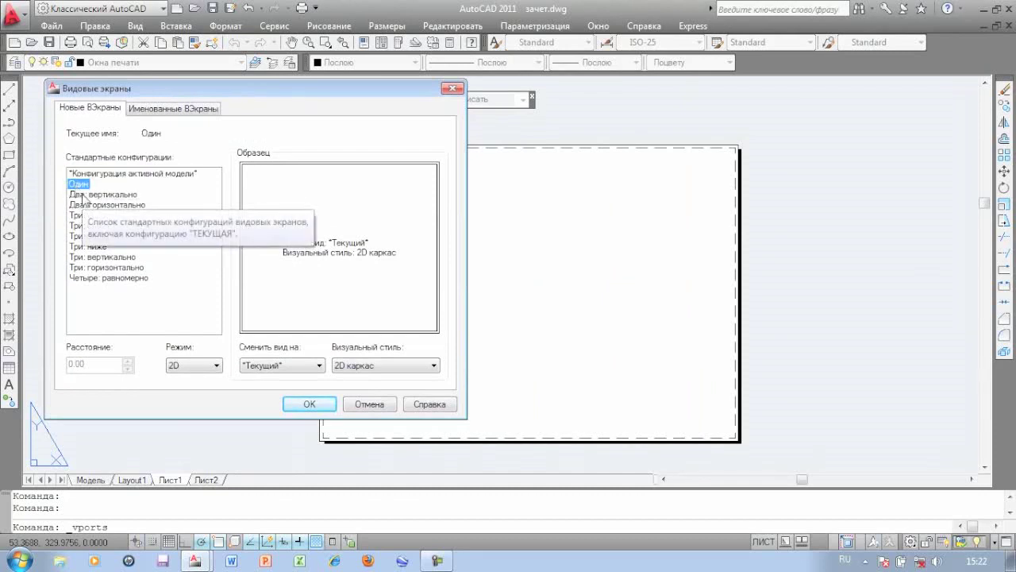
pyautogui.click(83, 193)
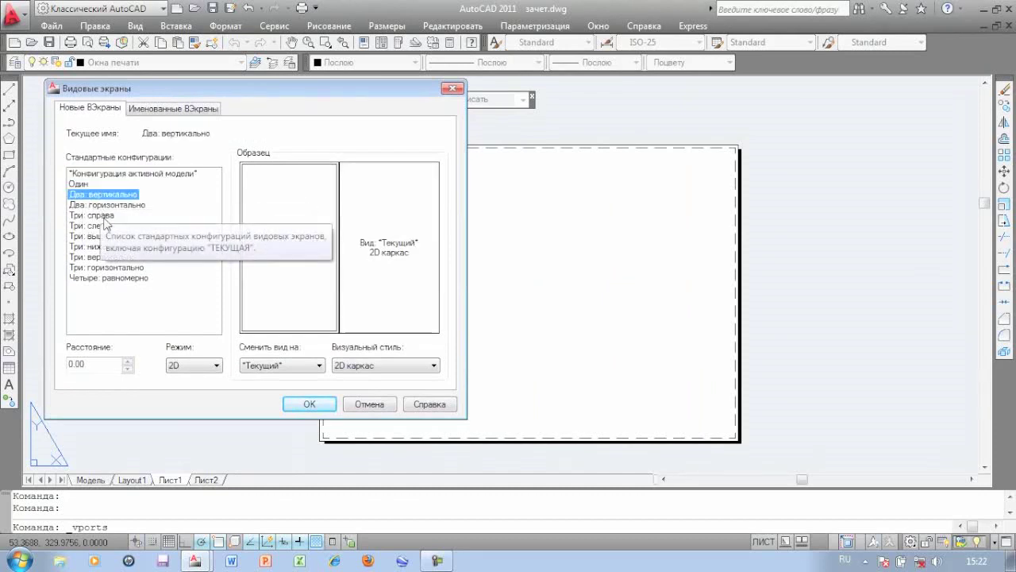
pyautogui.click(102, 215)
pyautogui.click(102, 225)
pyautogui.click(100, 236)
pyautogui.click(100, 246)
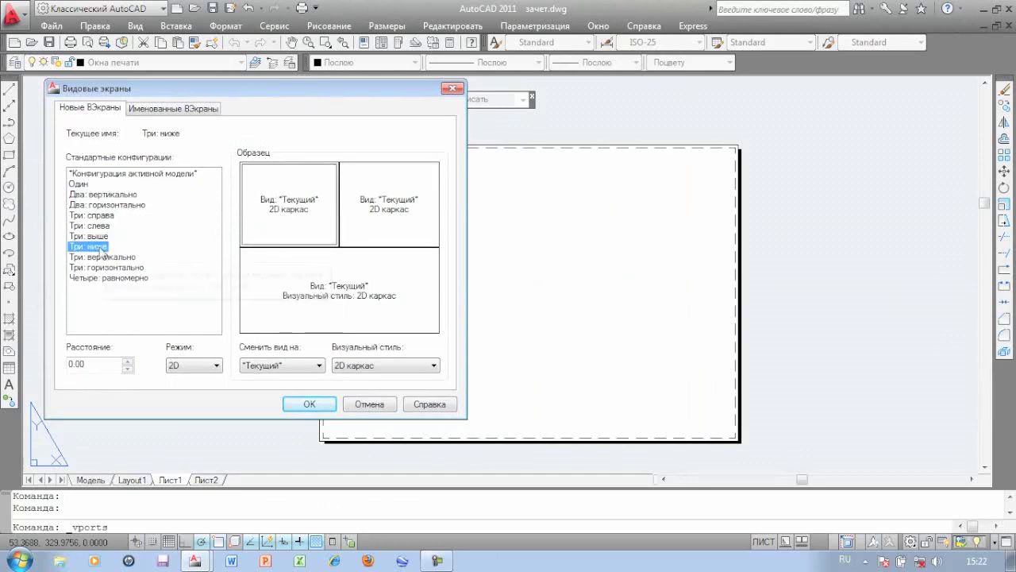
pyautogui.click(112, 257)
pyautogui.click(115, 268)
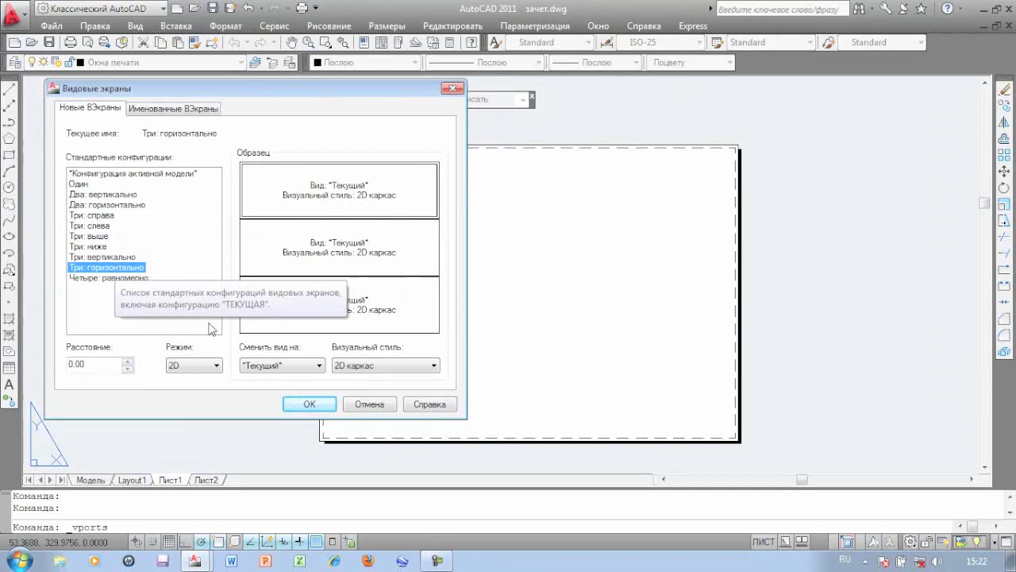
pyautogui.click(371, 404)
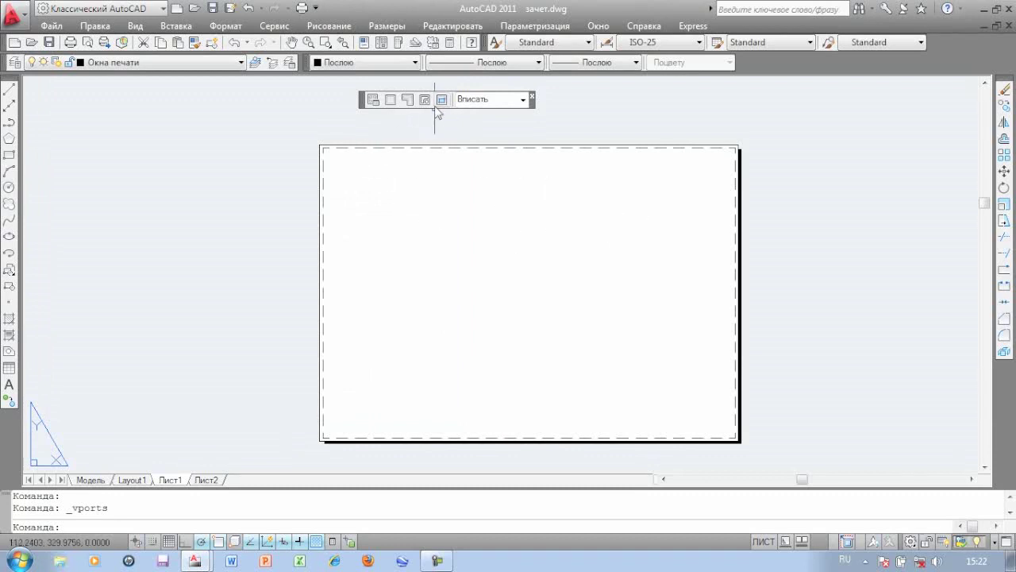
# - Create a single rectangular viewport in Лист1's upper-left by picking two corners, then deselect it
pyautogui.click(390, 100)
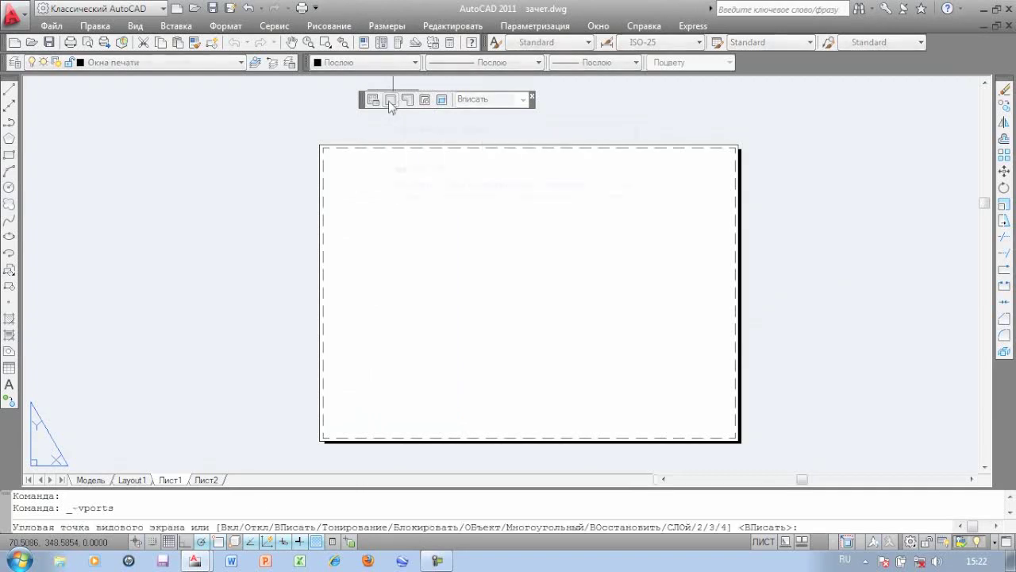
pyautogui.click(353, 158)
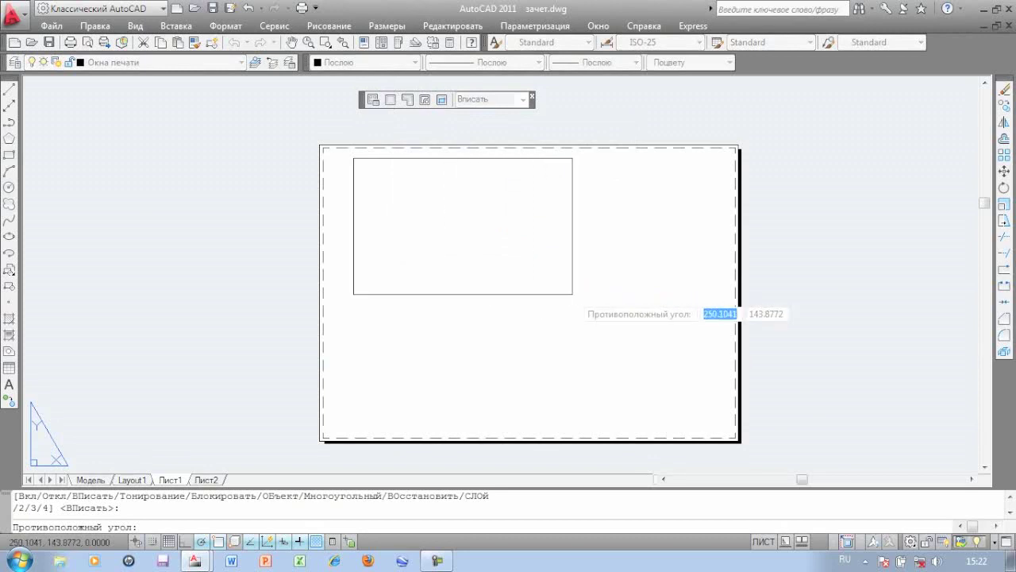
pyautogui.click(571, 293)
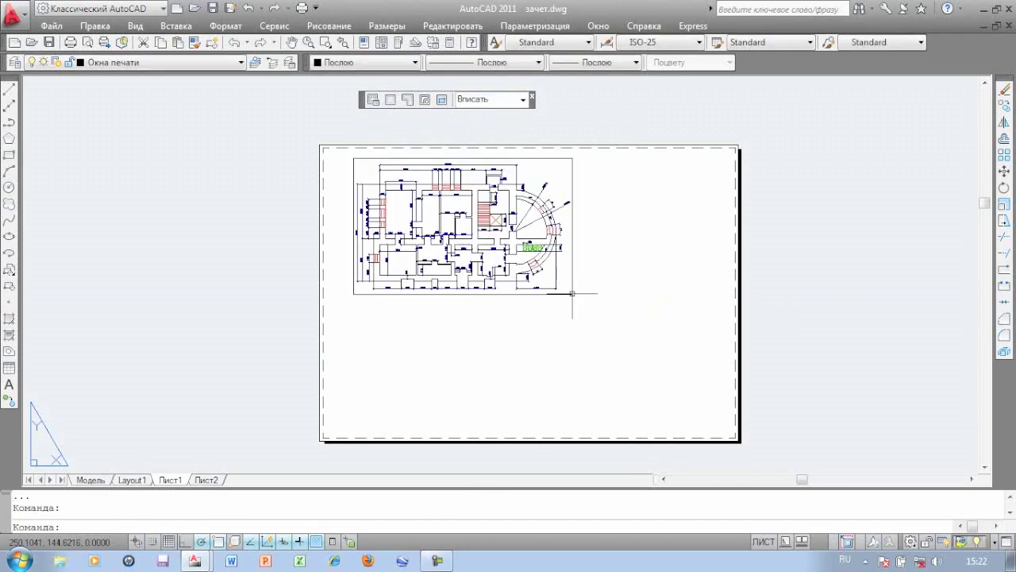
pyautogui.moveTo(572, 293)
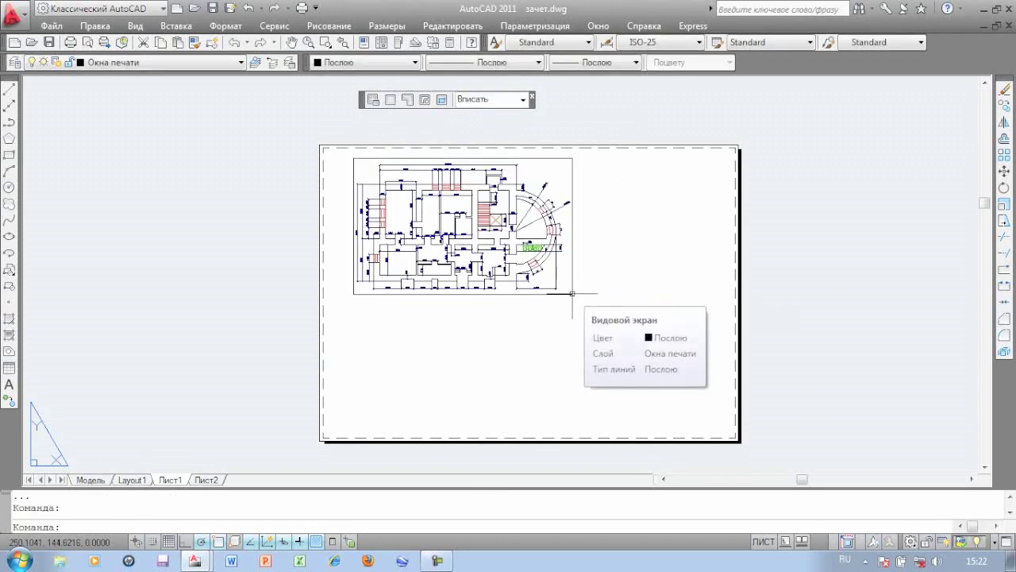
pyautogui.click(574, 274)
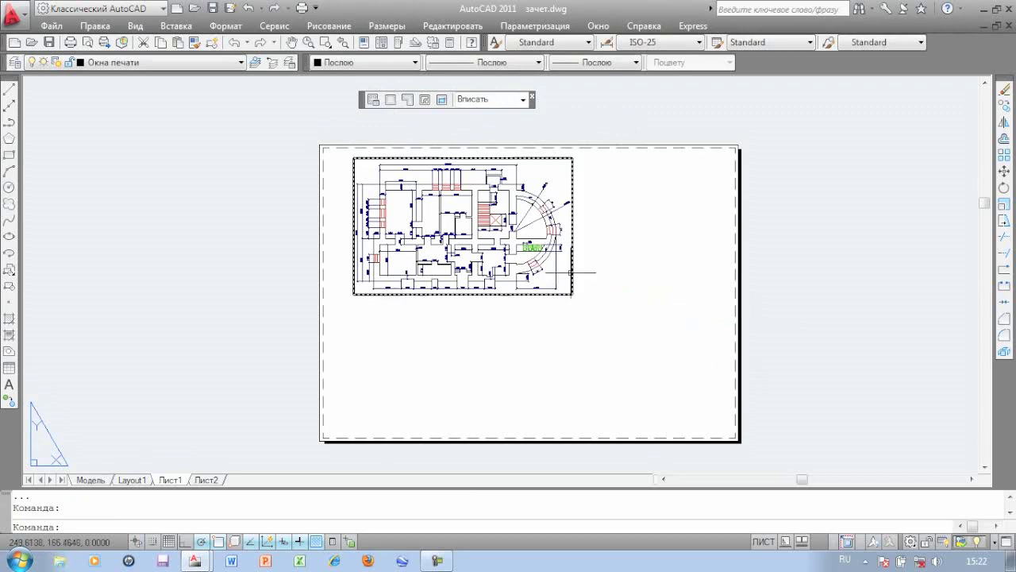
pyautogui.press('Escape')
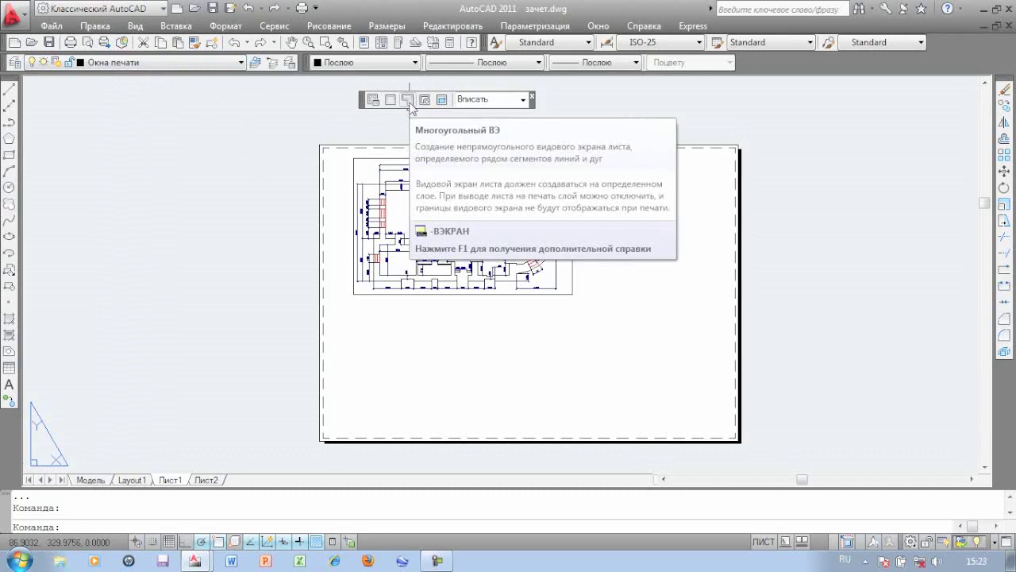
# - Create a fan-shaped polygonal viewport of straight edges and an arc, then begin an ellipse
pyautogui.click(407, 100)
pyautogui.click(391, 313)
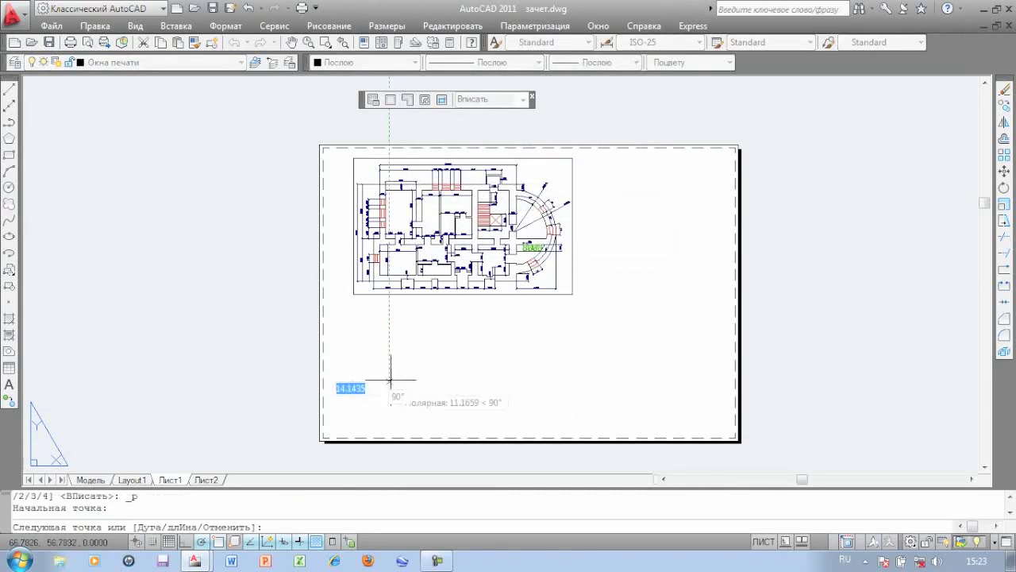
pyautogui.click(424, 331)
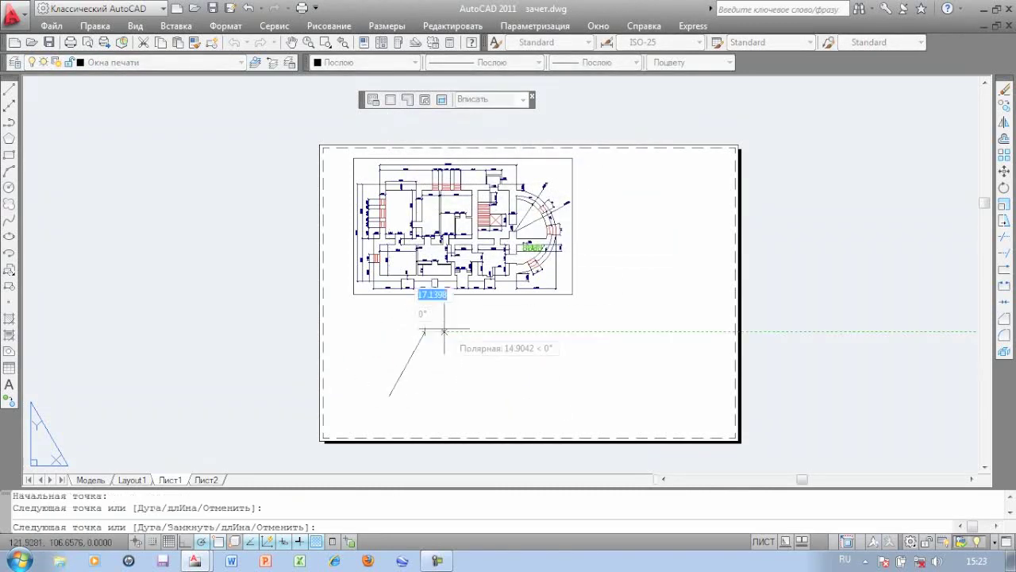
pyautogui.rightClick(498, 321)
pyautogui.click(543, 386)
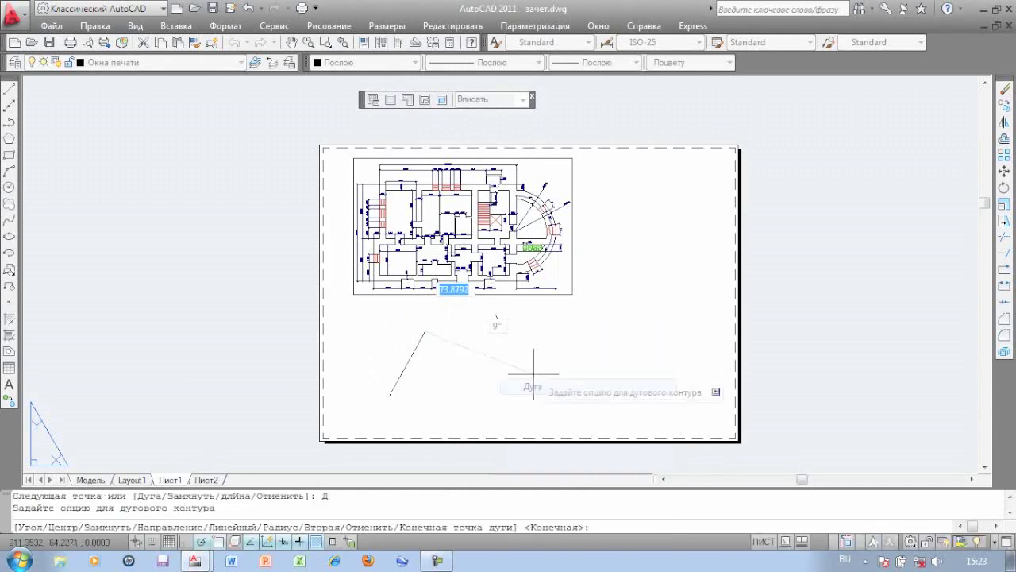
pyautogui.rightClick(547, 344)
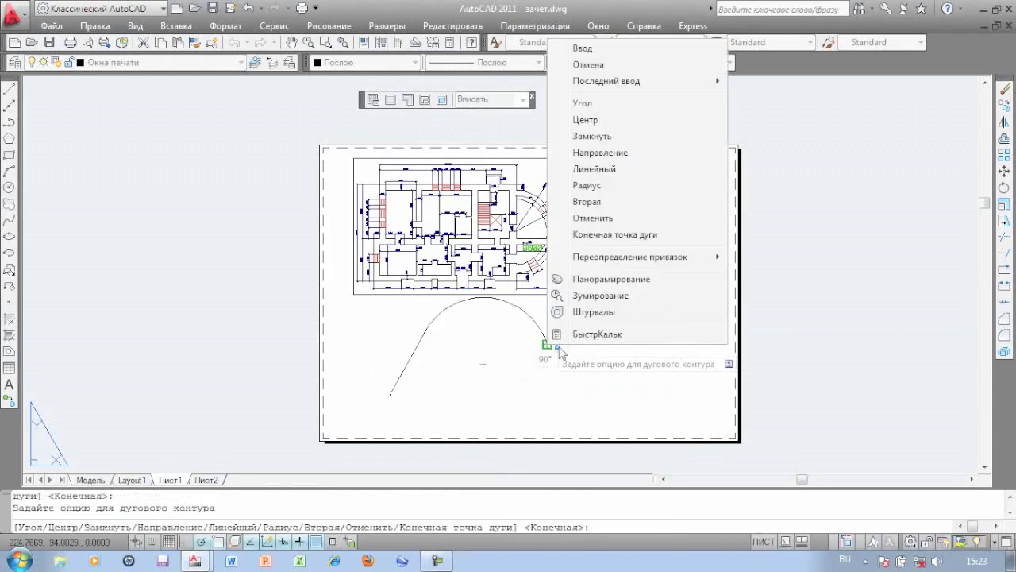
pyautogui.click(623, 169)
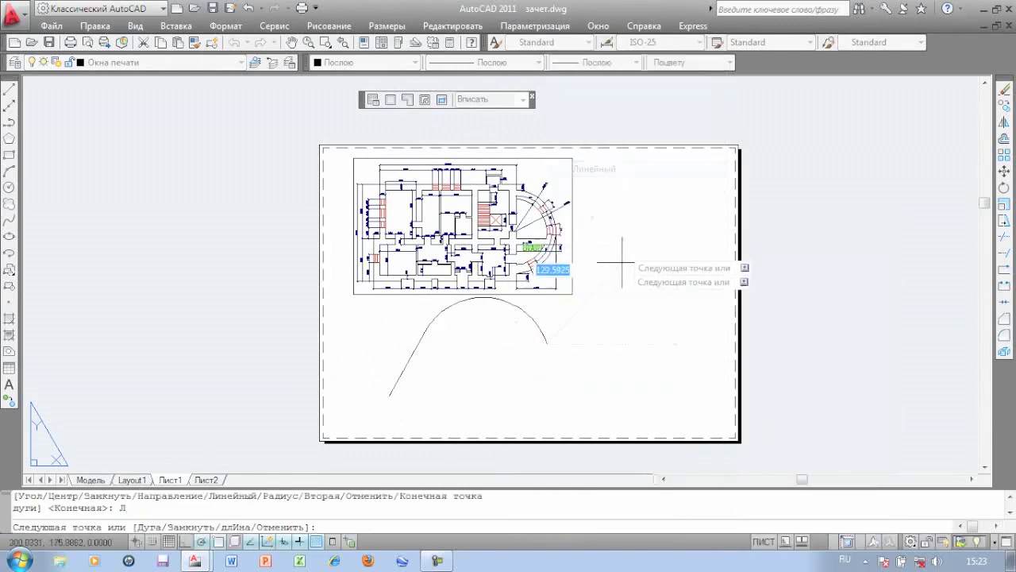
pyautogui.click(389, 394)
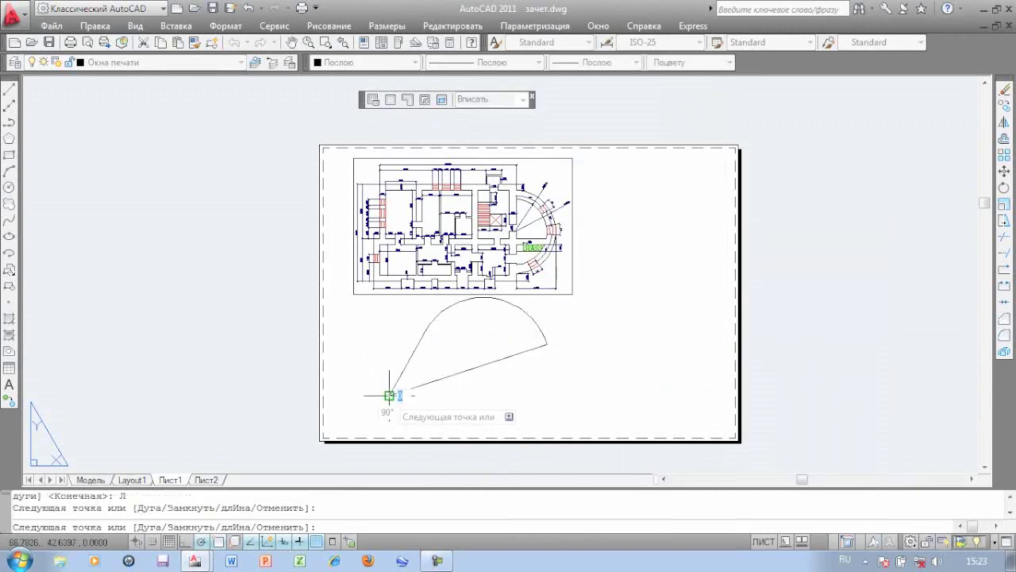
pyautogui.rightClick(389, 395)
pyautogui.click(413, 184)
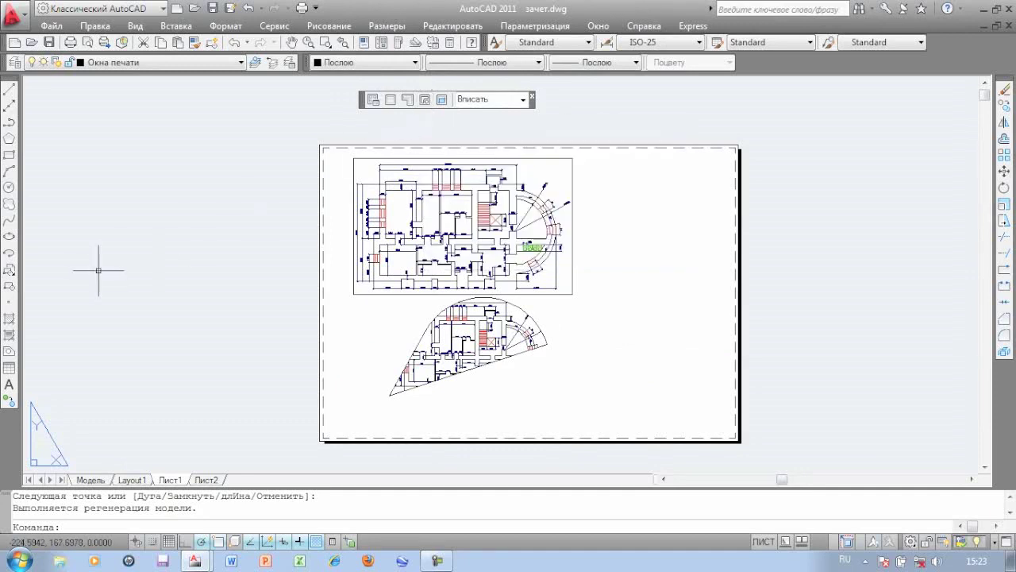
pyautogui.click(10, 235)
pyautogui.click(608, 328)
# - Finish the ellipse and convert it into an elliptical viewport showing the floor plan
pyautogui.click(691, 262)
pyautogui.click(659, 262)
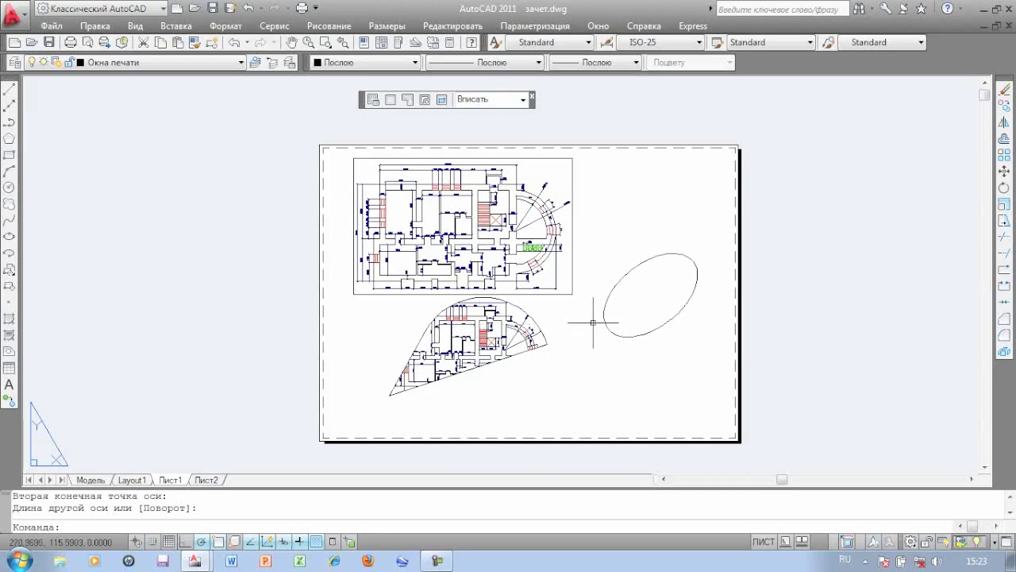
pyautogui.moveTo(425, 99)
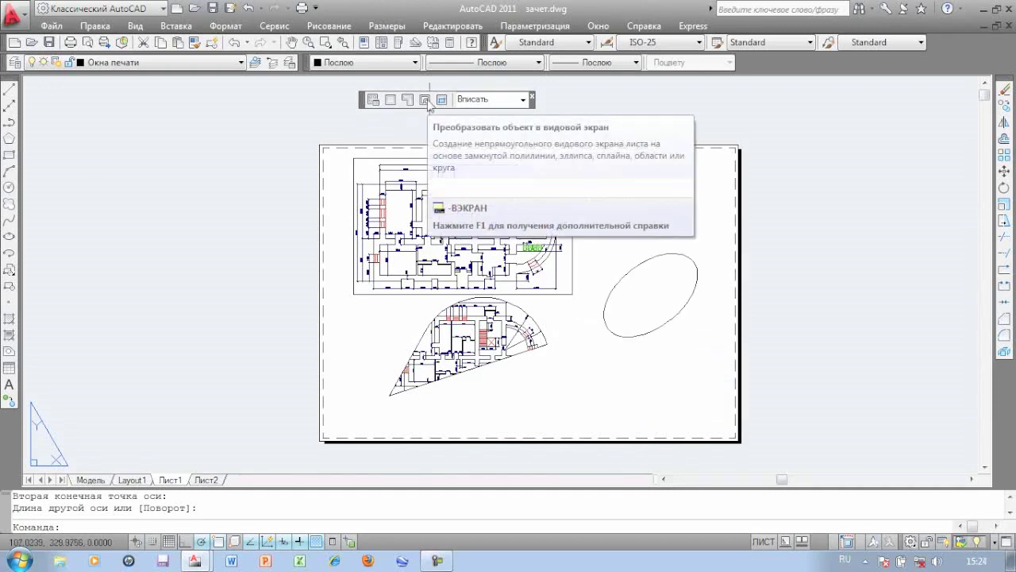
pyautogui.click(424, 100)
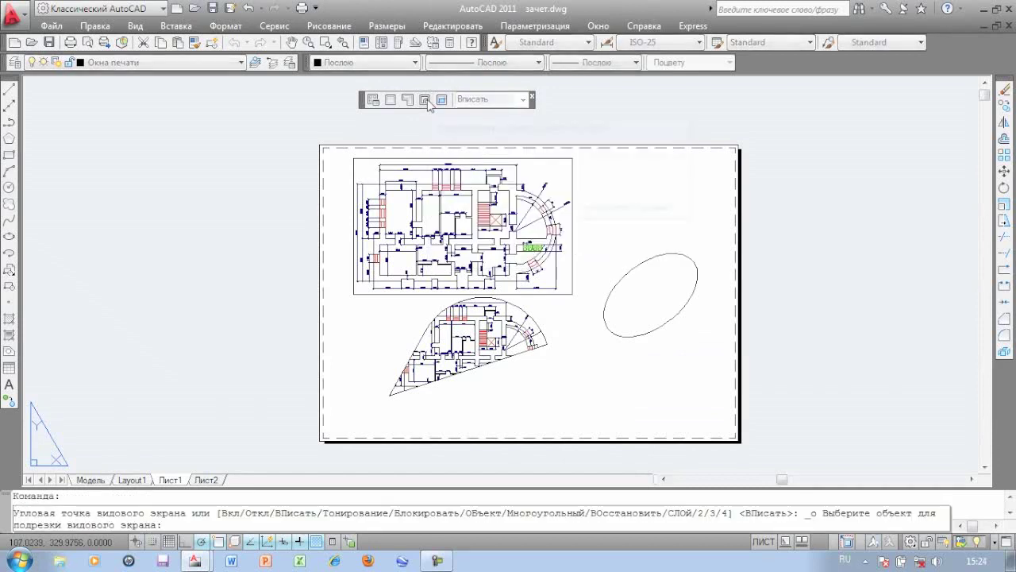
pyautogui.click(646, 263)
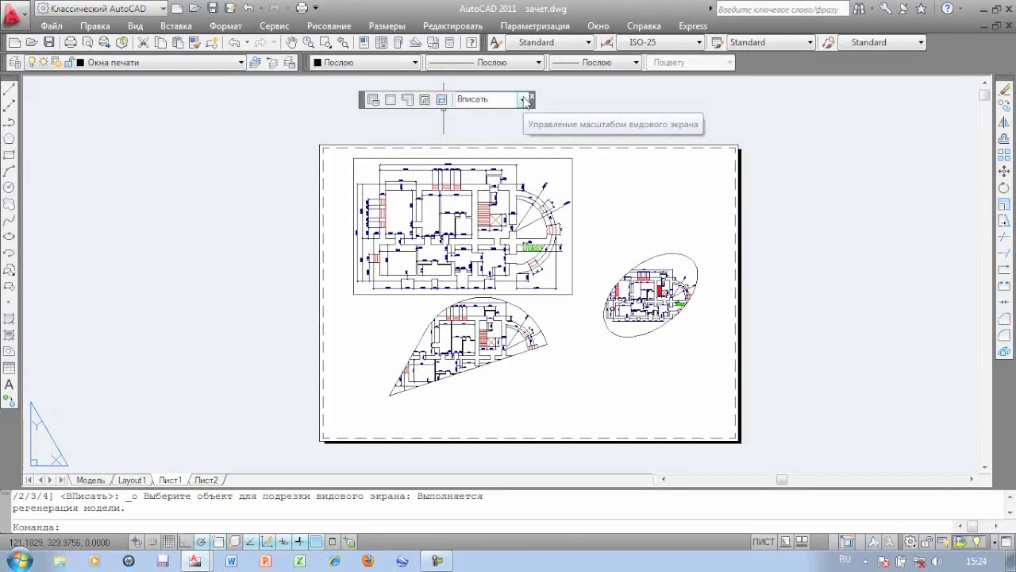
# - Set the rectangular viewport's scale to 1:50
pyautogui.click(524, 100)
pyautogui.click(524, 100)
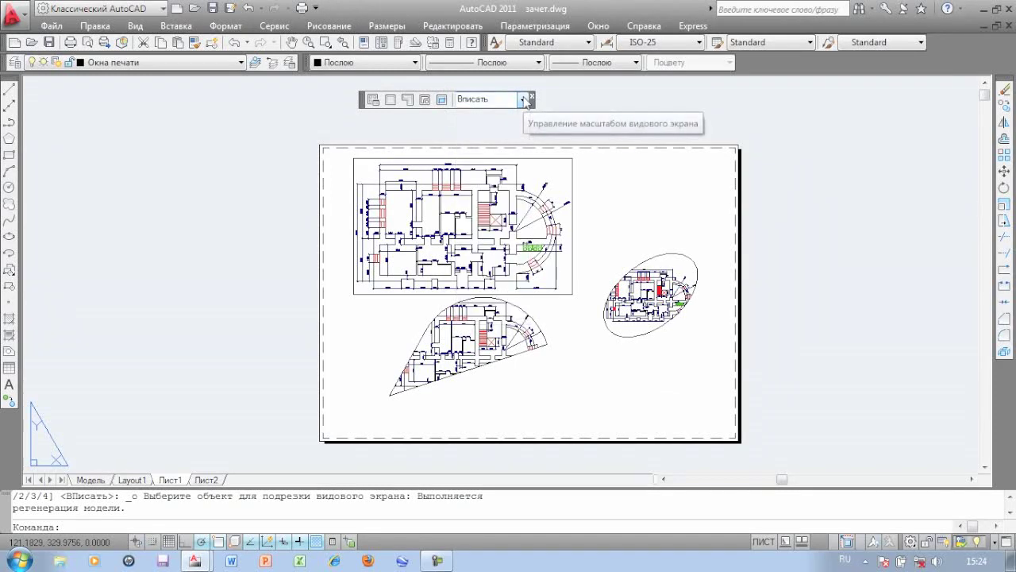
pyautogui.click(562, 159)
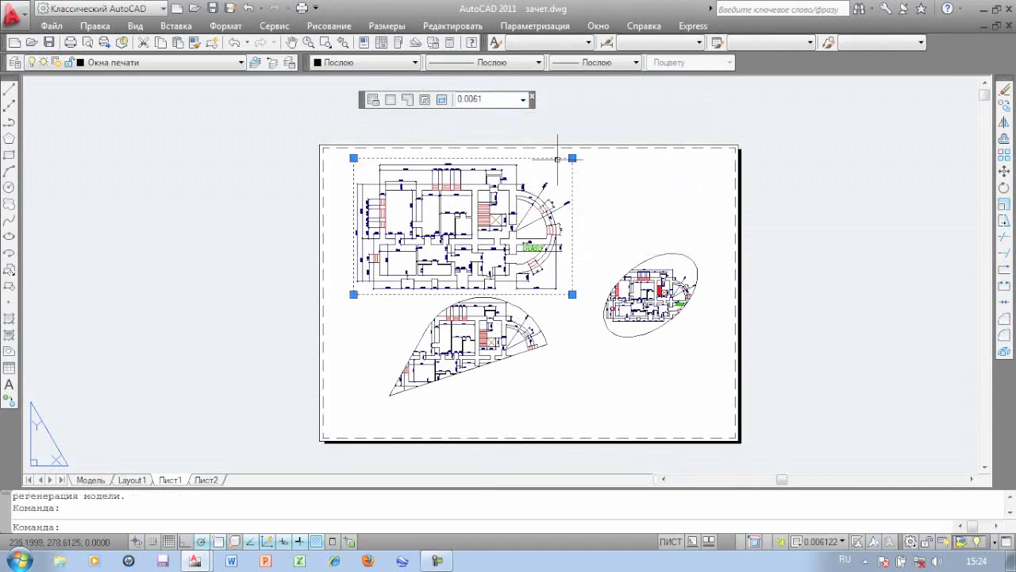
pyautogui.click(522, 101)
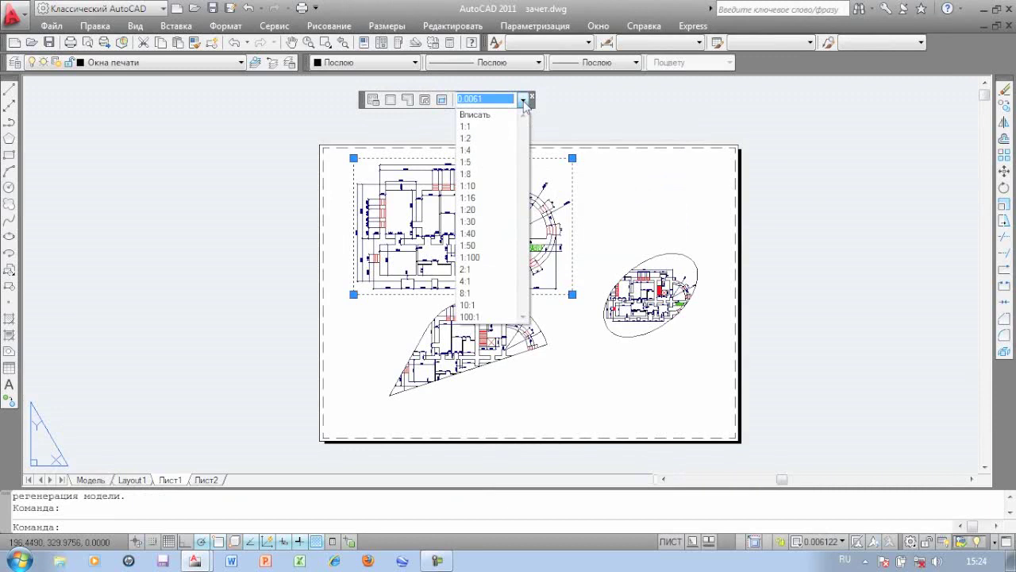
pyautogui.click(487, 243)
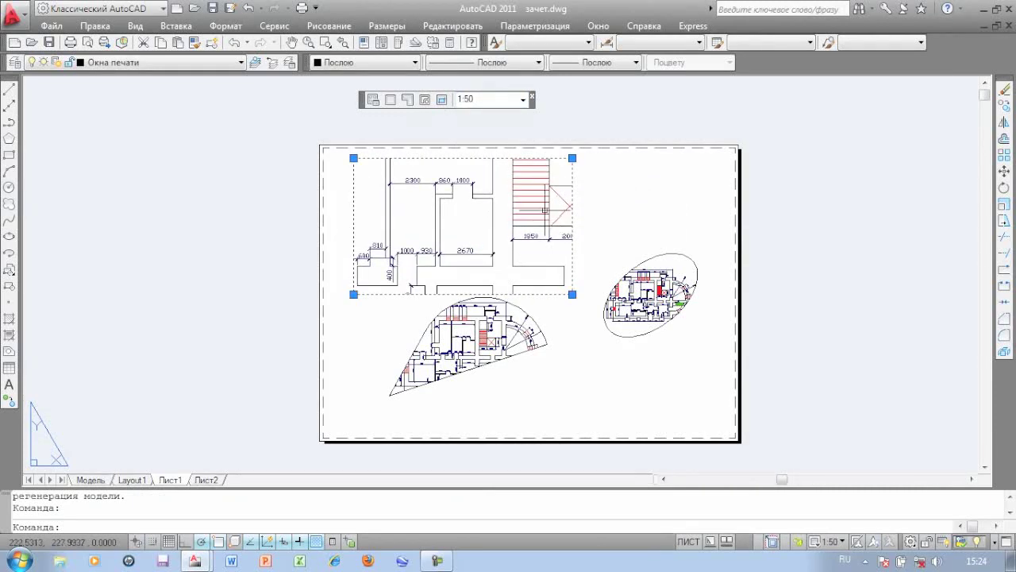
pyautogui.moveTo(616, 222); pyautogui.dragTo(606, 213, button='middle')
pyautogui.click(607, 213)
pyautogui.click(595, 213)
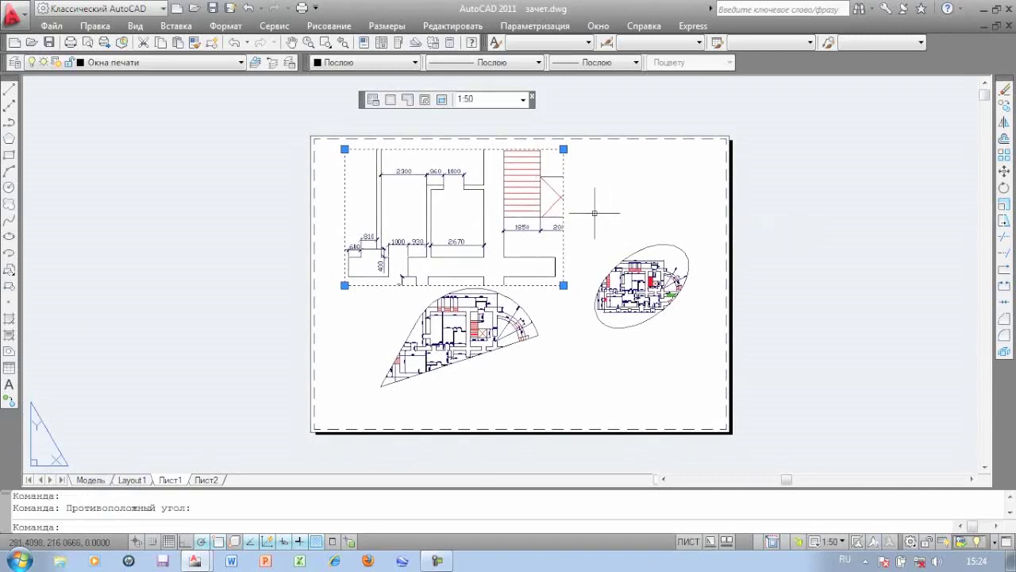
pyautogui.press('Escape')
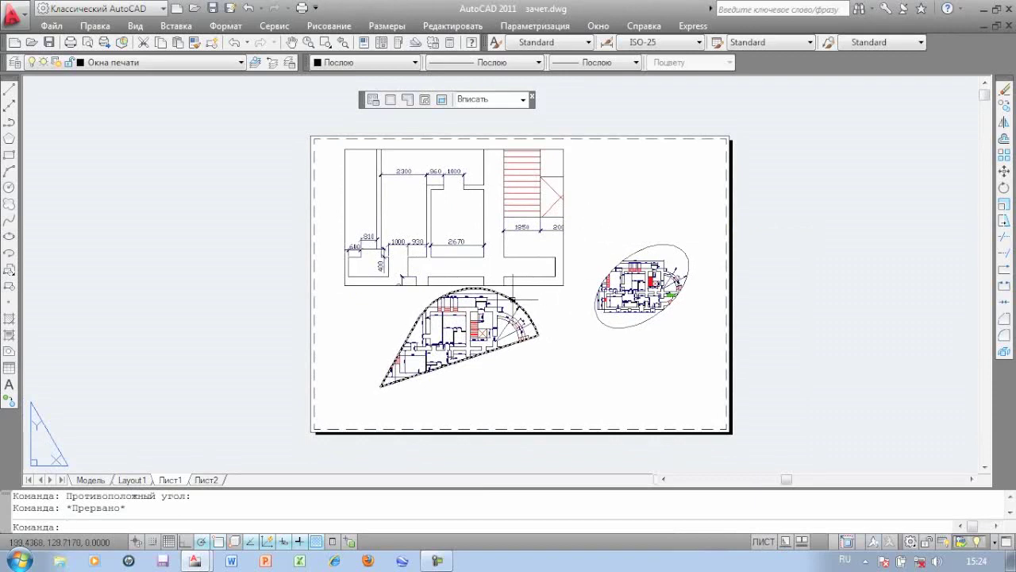
# - Set the fan-shaped viewport's scale to 1:100 and deselect it
pyautogui.click(516, 302)
pyautogui.click(523, 98)
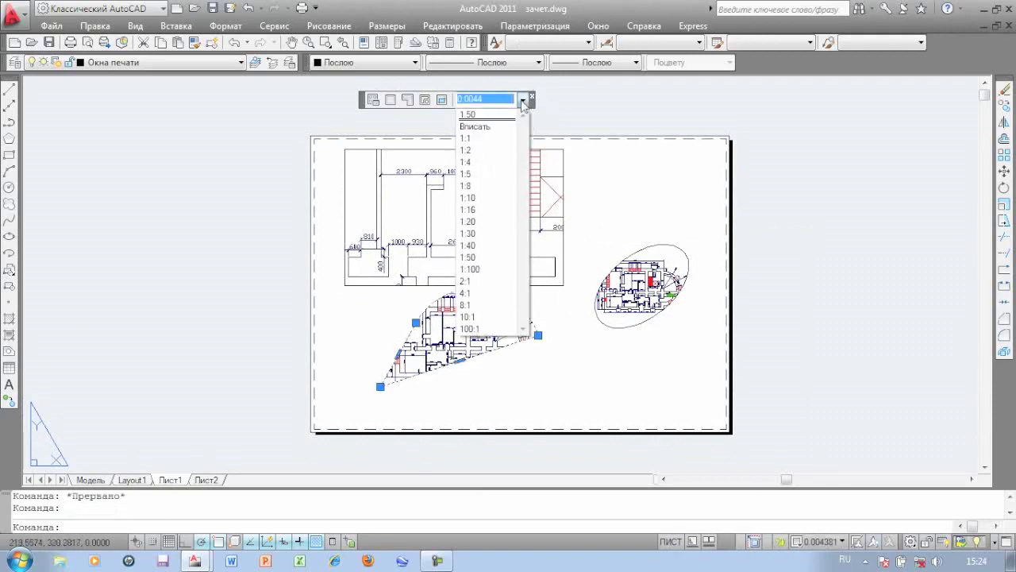
pyautogui.click(494, 271)
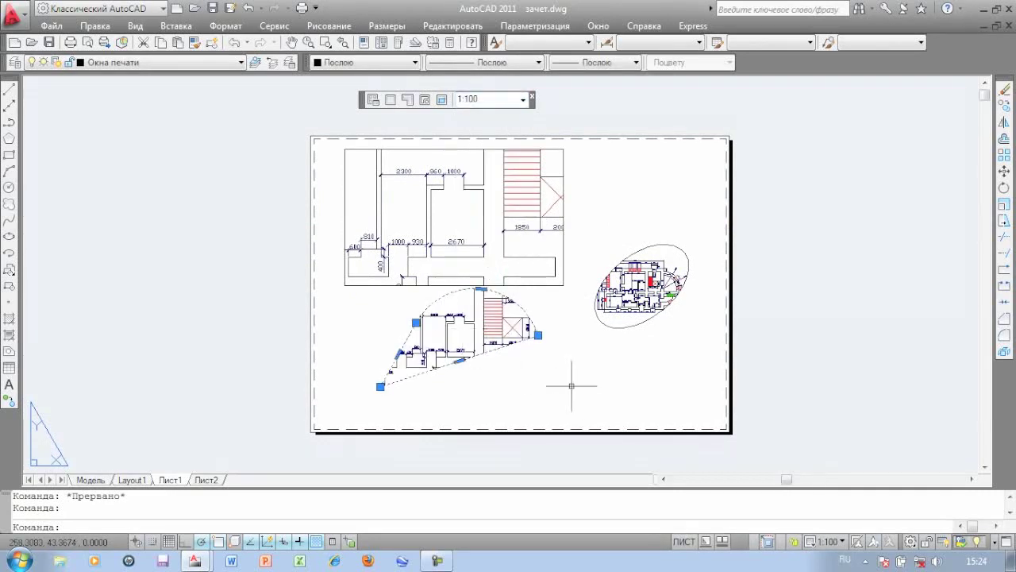
pyautogui.press('Escape')
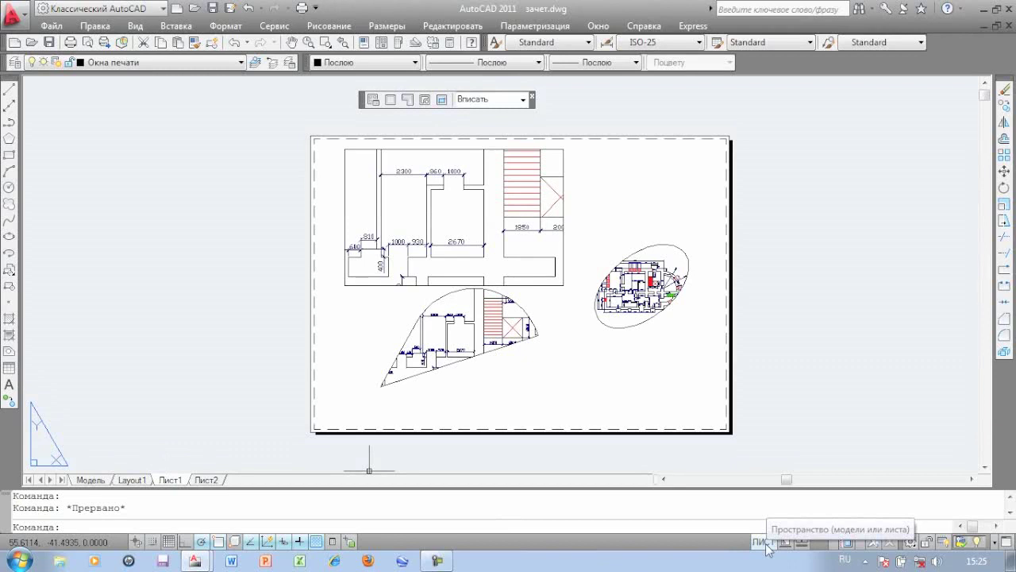
# - Zoom and pan inside the elliptical viewport to frame the round stair, then return to paper space
pyautogui.click(763, 542)
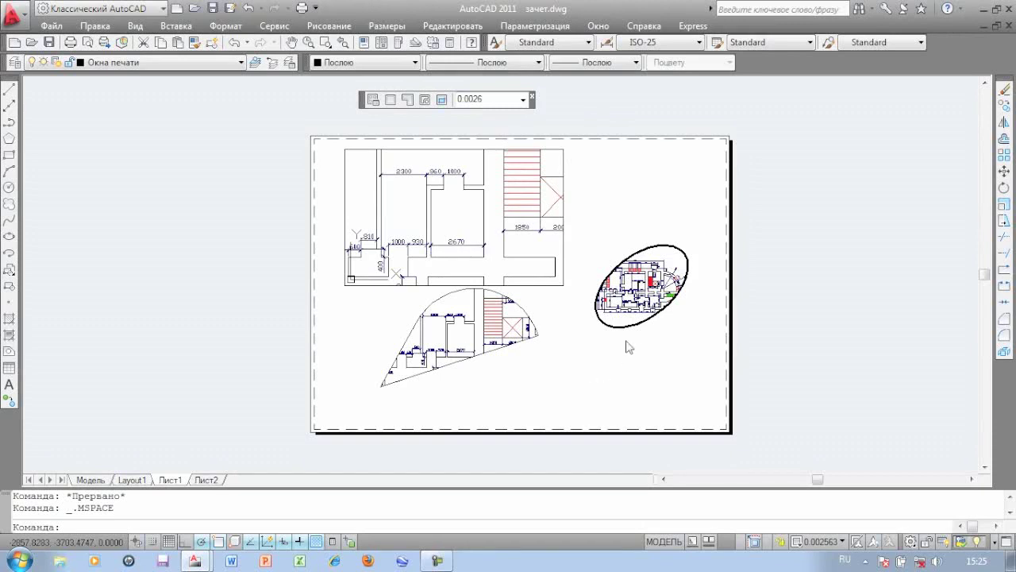
pyautogui.scroll(5, 649, 290)
pyautogui.scroll(-2, 649, 291)
pyautogui.scroll(-1, 649, 291)
pyautogui.scroll(-2, 659, 286)
pyautogui.moveTo(648, 292); pyautogui.dragTo(658, 289, button='middle')
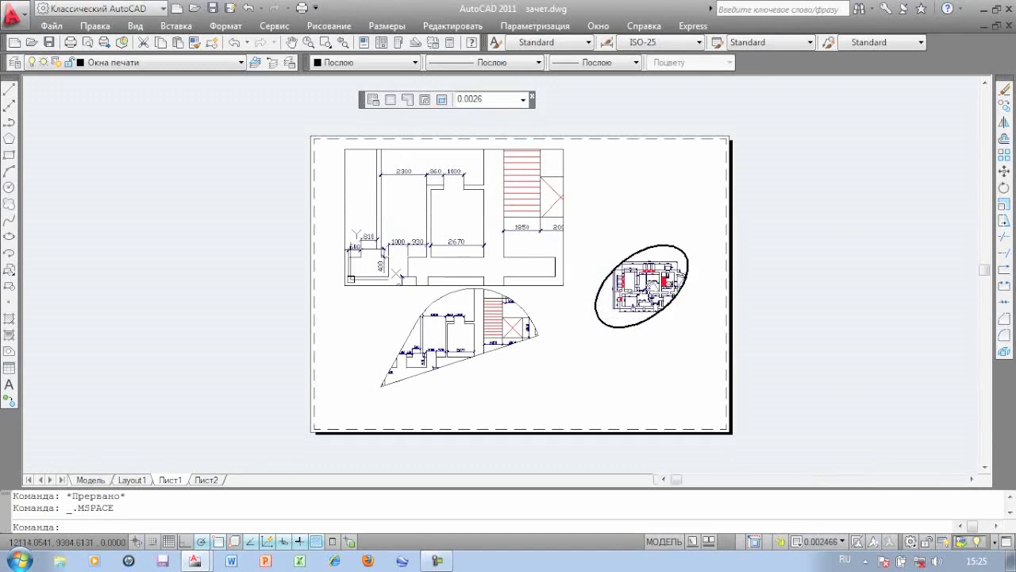
pyautogui.scroll(-1, 659, 289)
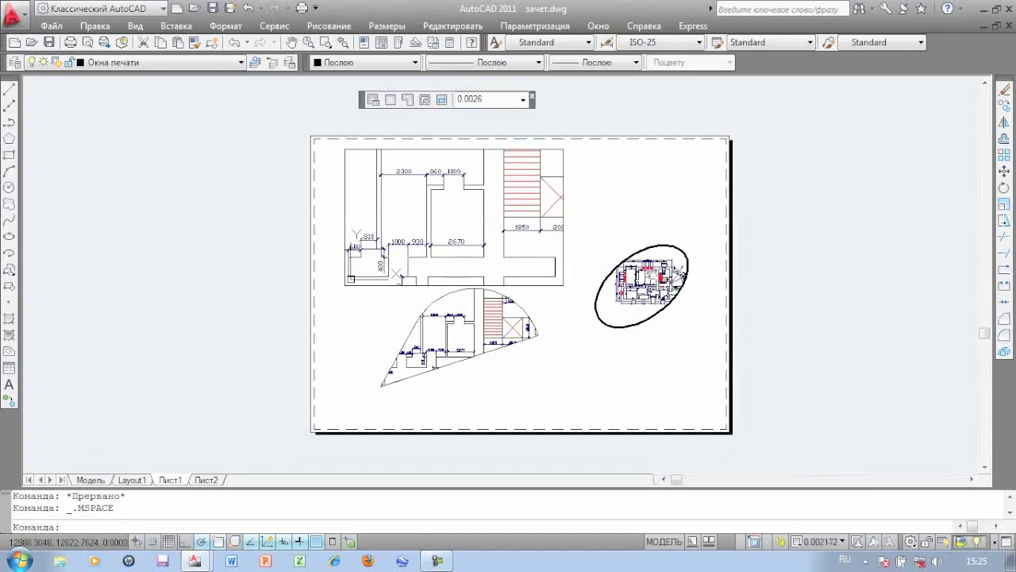
pyautogui.scroll(1, 654, 290)
pyautogui.scroll(1, 647, 291)
pyautogui.scroll(1, 639, 292)
pyautogui.moveTo(638, 291)
pyautogui.mouseDown(button='middle')
pyautogui.moveTo(603, 291)
pyautogui.moveTo(635, 301)
pyautogui.mouseUp(button='middle')
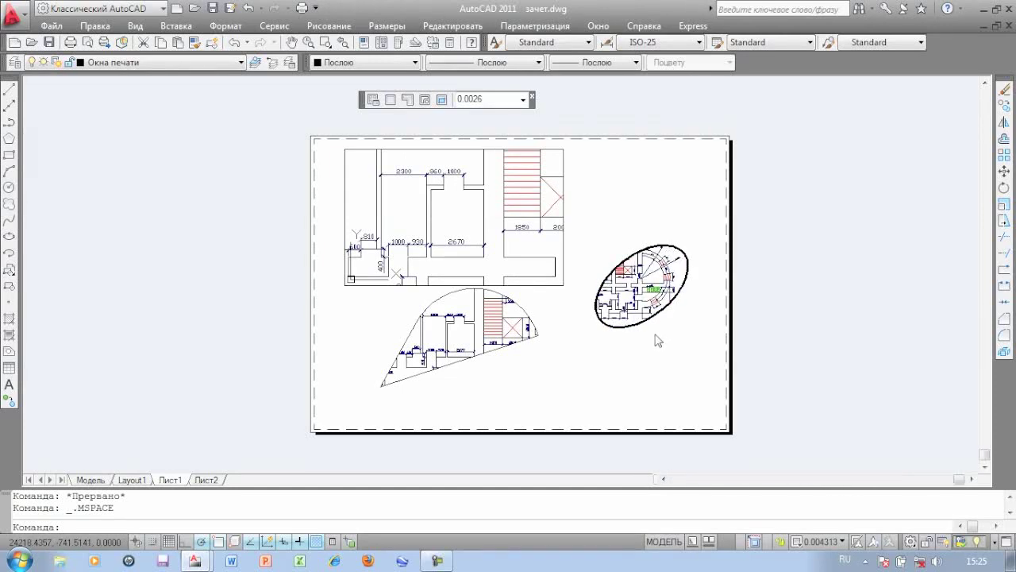
pyautogui.click(663, 541)
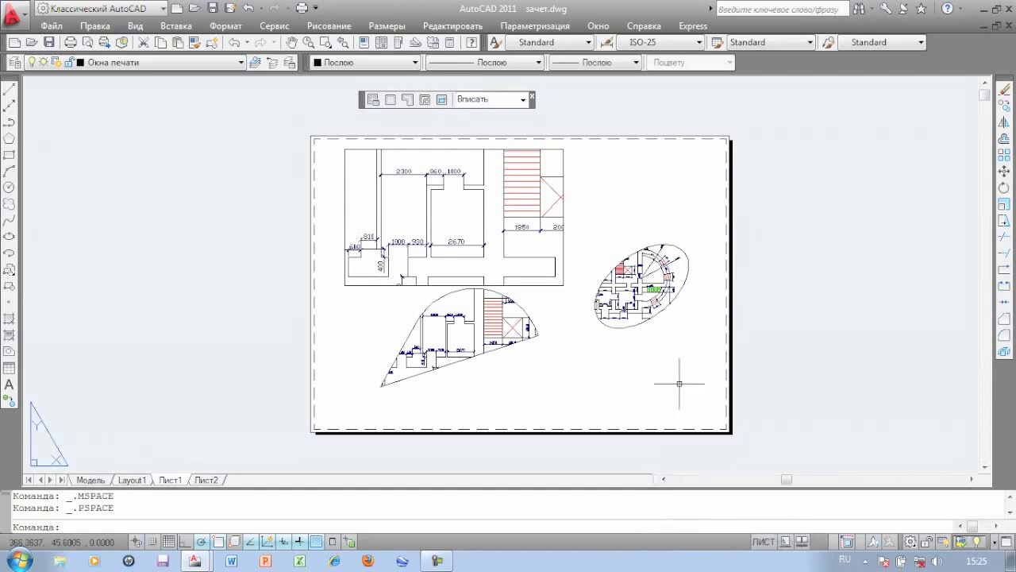
pyautogui.scroll(3, 670, 351)
pyautogui.scroll(-4, 670, 352)
pyautogui.scroll(-1, 669, 352)
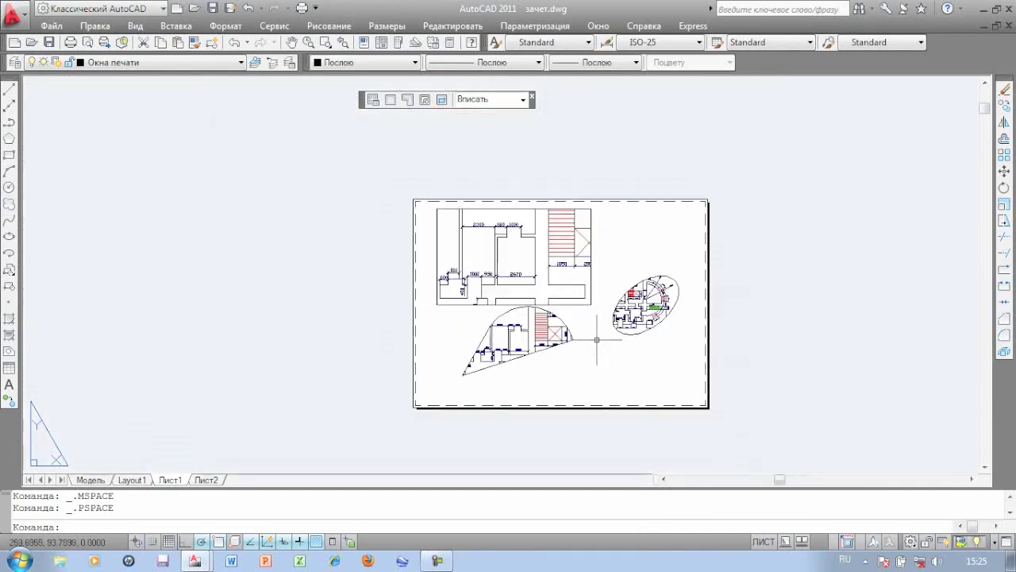
pyautogui.scroll(3, 596, 339)
pyautogui.scroll(1, 594, 324)
pyautogui.scroll(-3, 591, 322)
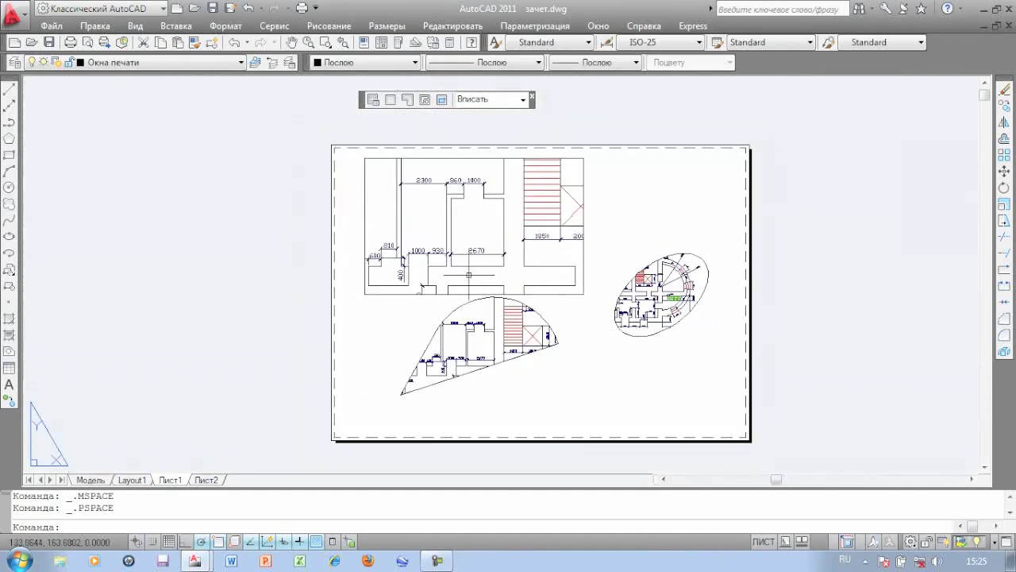
pyautogui.scroll(4, 468, 275)
pyautogui.scroll(-3, 466, 274)
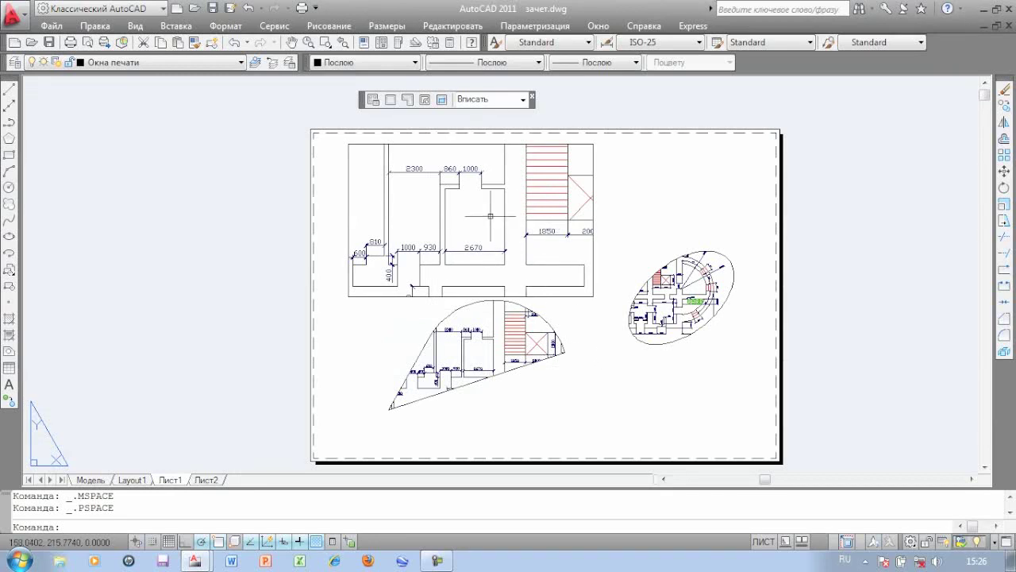
# - Activate the rectangular viewport and pan to the curved stair with its arc dimensions
pyautogui.doubleClick(491, 216)
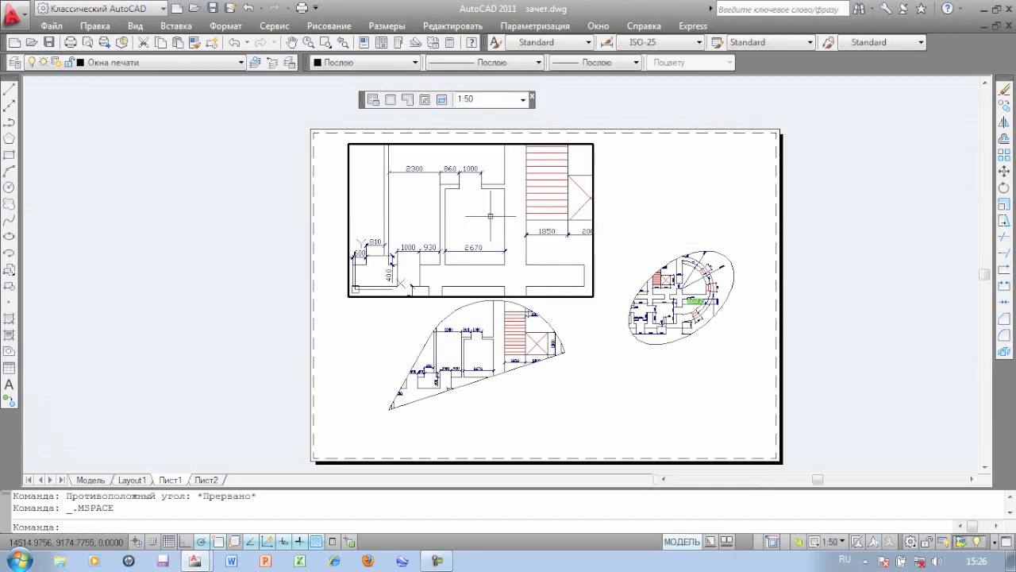
pyautogui.moveTo(491, 216); pyautogui.dragTo(442, 248, button='middle')
pyautogui.moveTo(558, 209); pyautogui.dragTo(468, 240, button='middle')
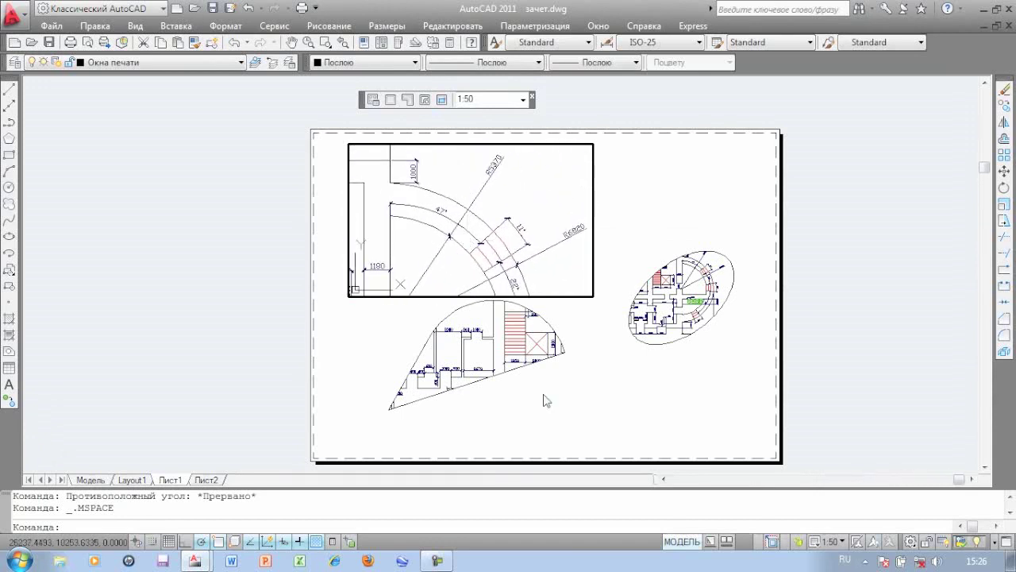
# - Return to paper space and erase the elliptical, fan-shaped and rectangular viewports from Лист1
pyautogui.doubleClick(723, 188)
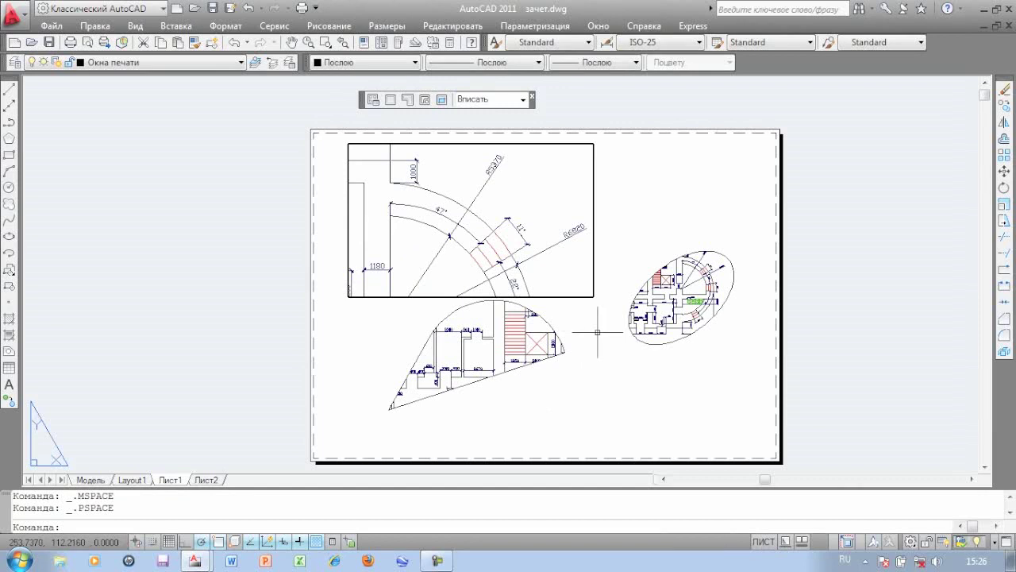
pyautogui.click(645, 343)
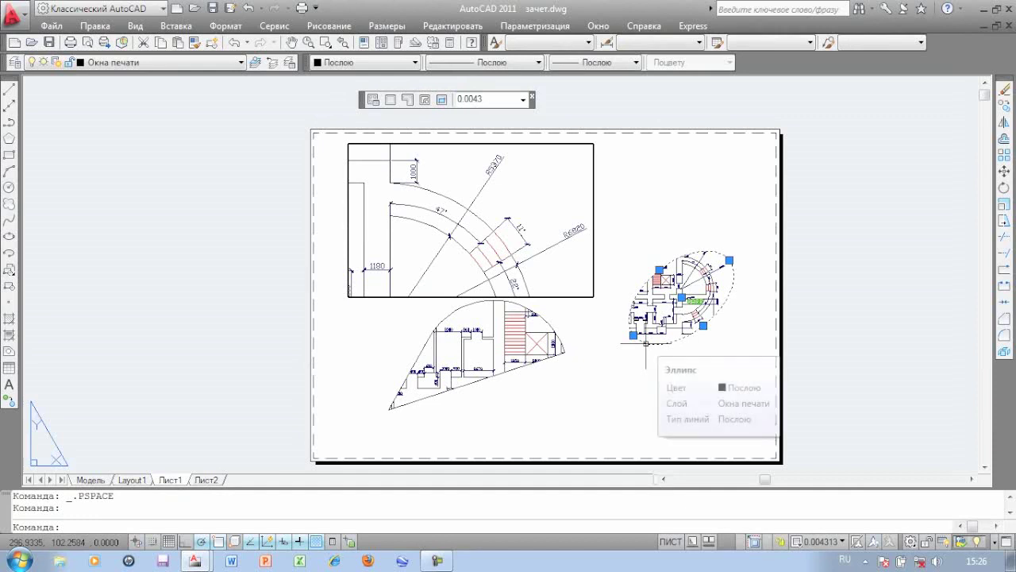
pyautogui.press('Delete')
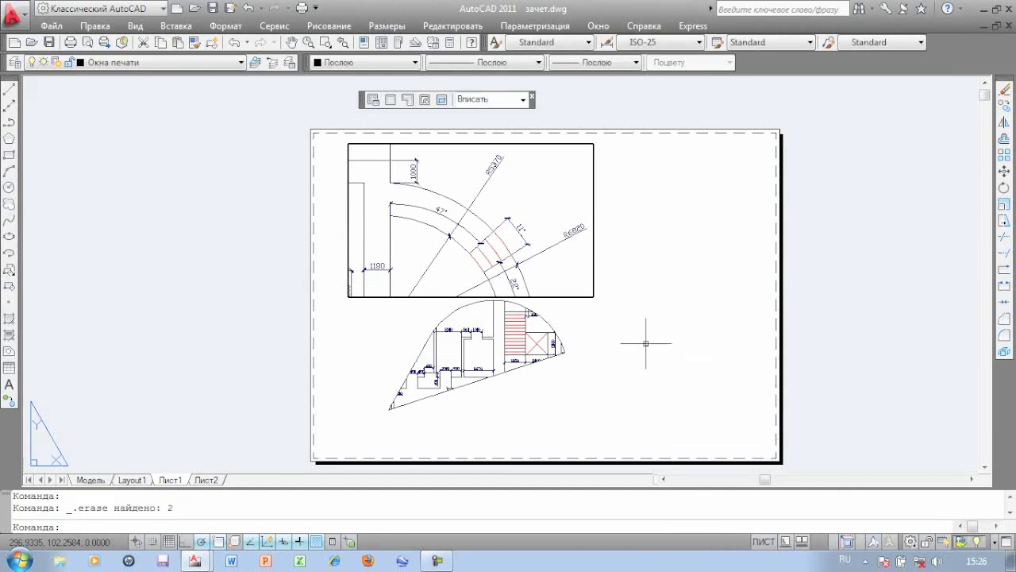
pyautogui.click(546, 321)
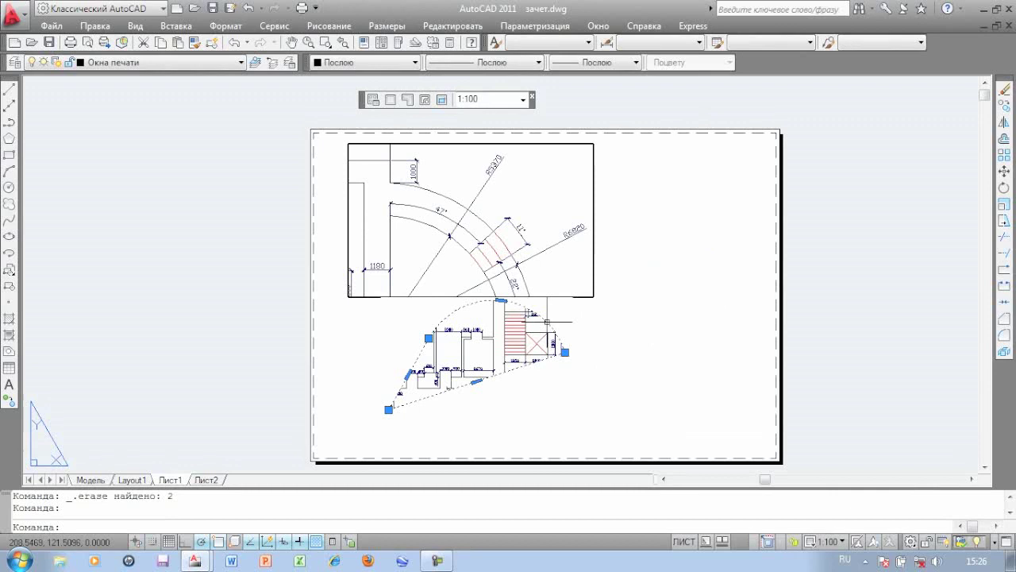
pyautogui.press('Delete')
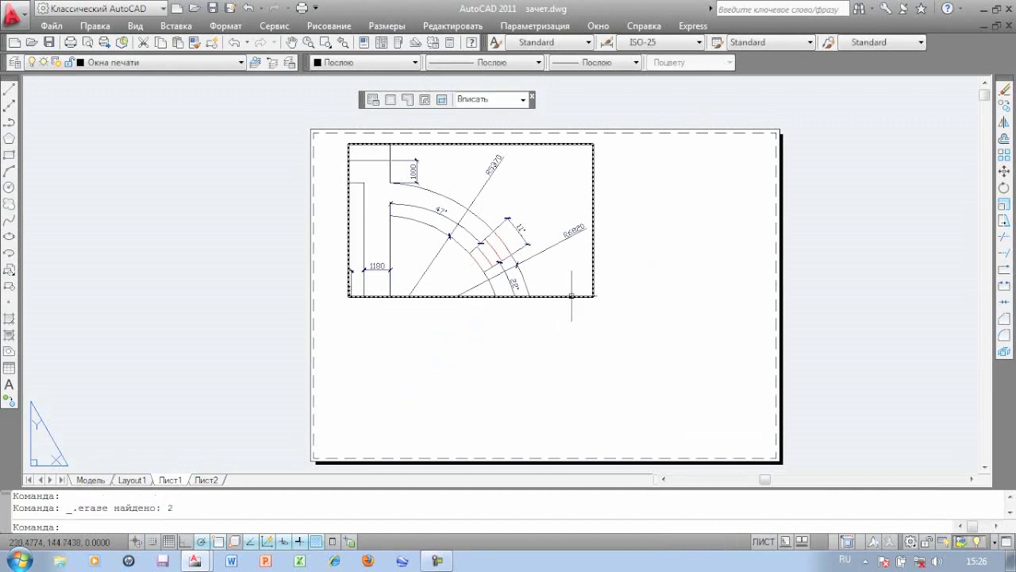
pyautogui.click(571, 296)
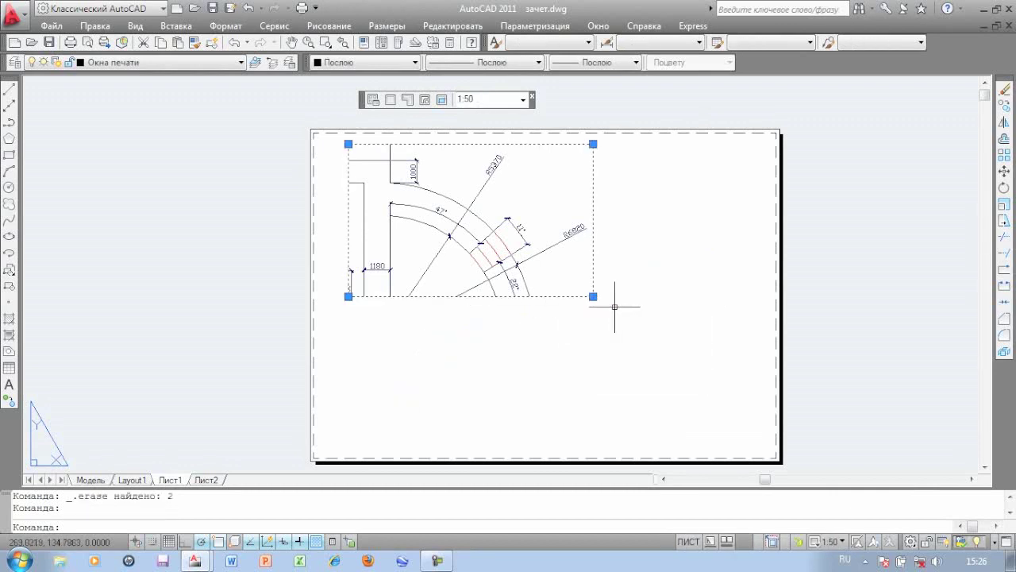
pyautogui.press('Delete')
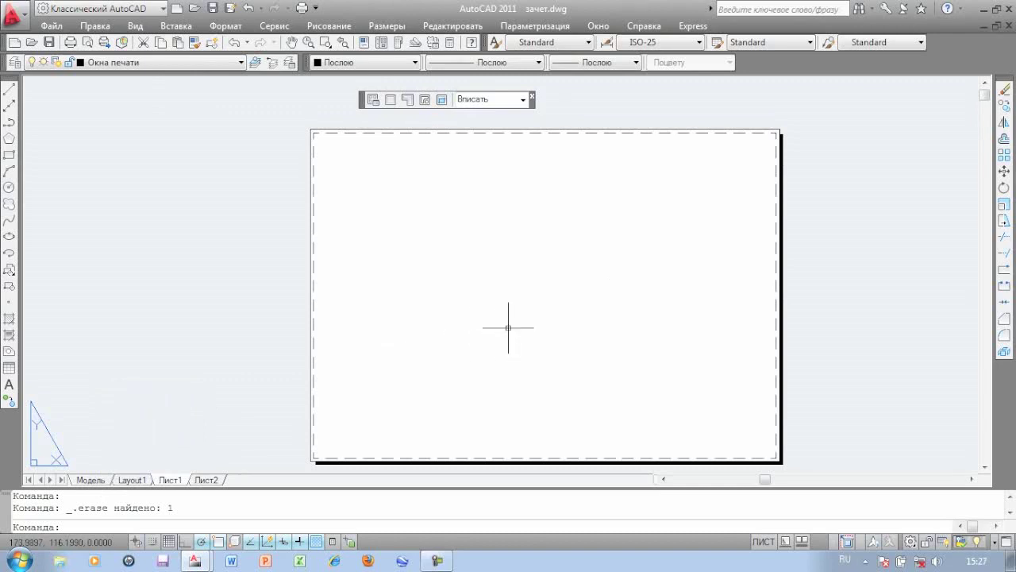
# - Draw one viewport from the sheet's top-left to bottom-right corner and activate it
pyautogui.click(391, 100)
pyautogui.click(320, 138)
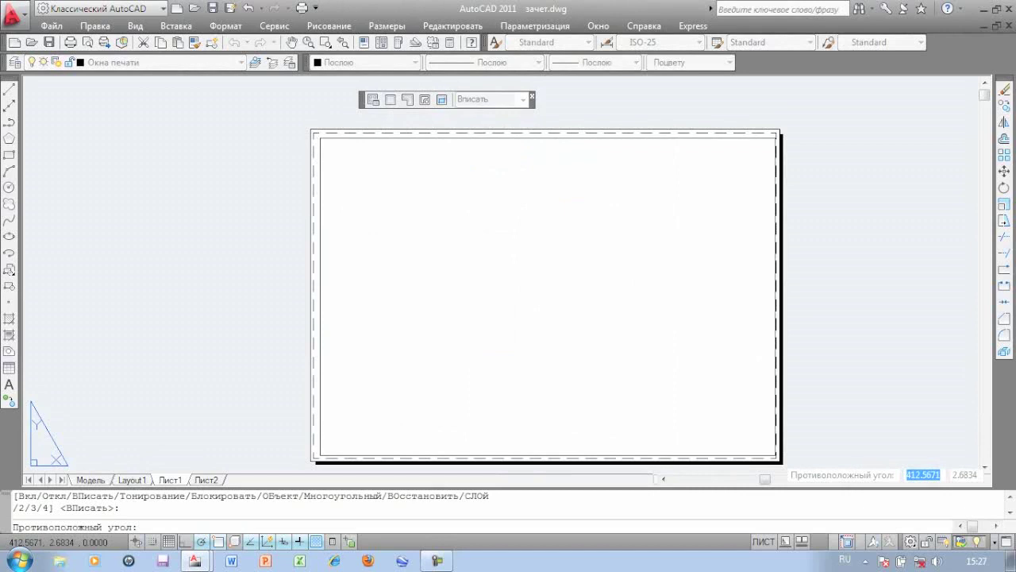
pyautogui.click(774, 454)
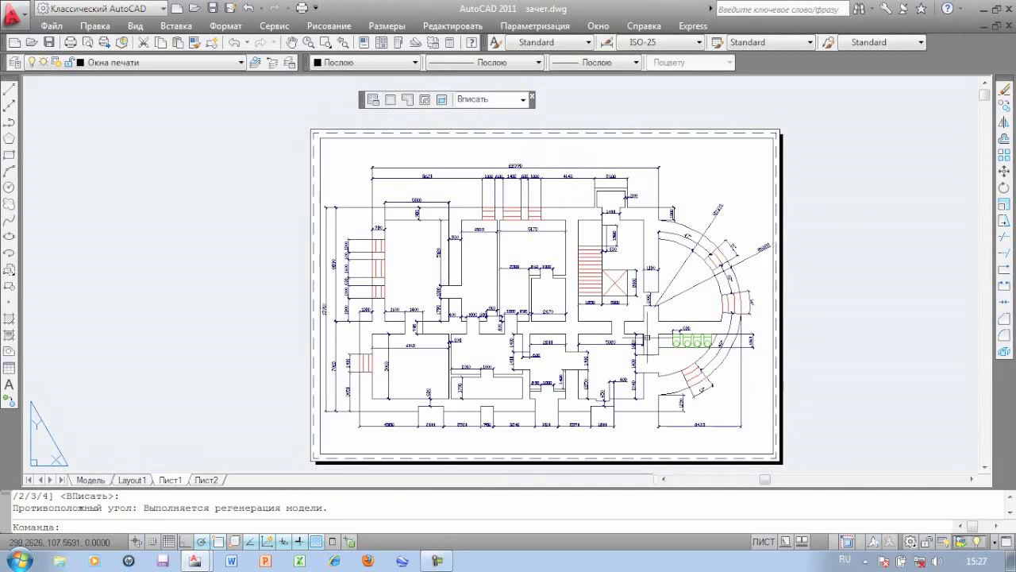
pyautogui.doubleClick(573, 294)
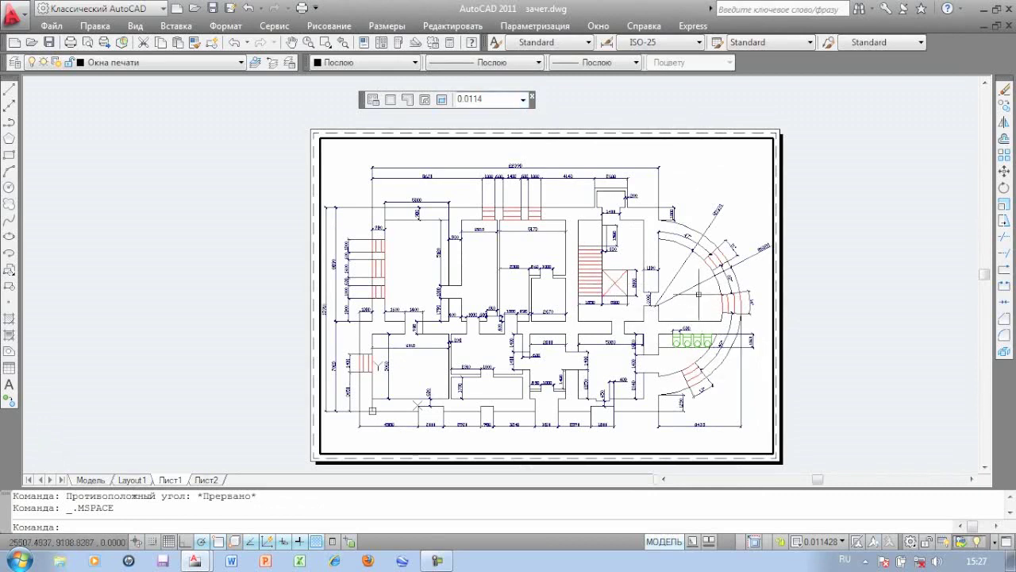
# - Zoom into the plan and erase the aligned dimension crossing the arc
pyautogui.scroll(2, 697, 292)
pyautogui.scroll(2, 696, 291)
pyautogui.scroll(-5, 697, 291)
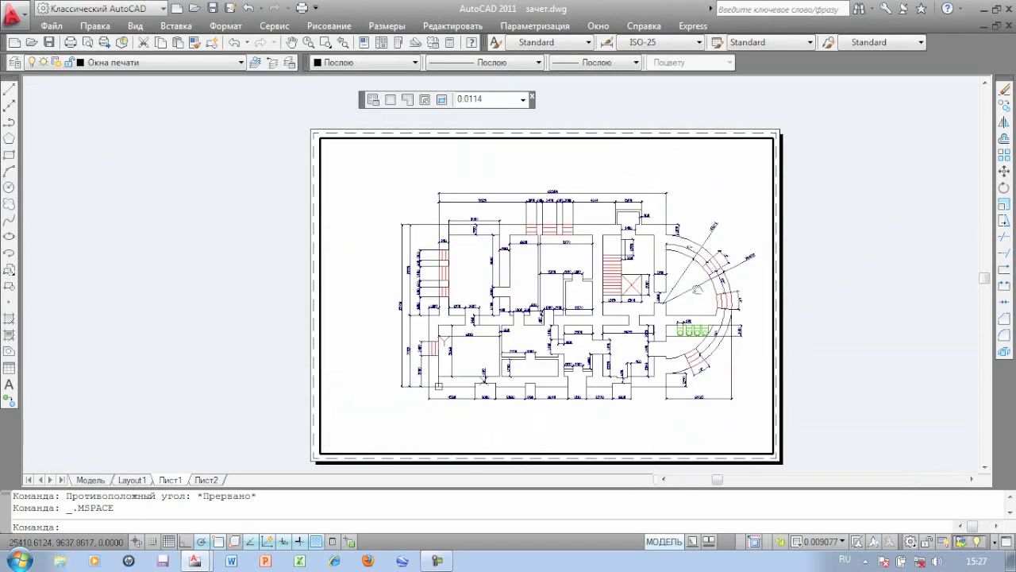
pyautogui.scroll(2, 697, 290)
pyautogui.scroll(5, 683, 284)
pyautogui.scroll(-3, 684, 284)
pyautogui.scroll(-2, 683, 284)
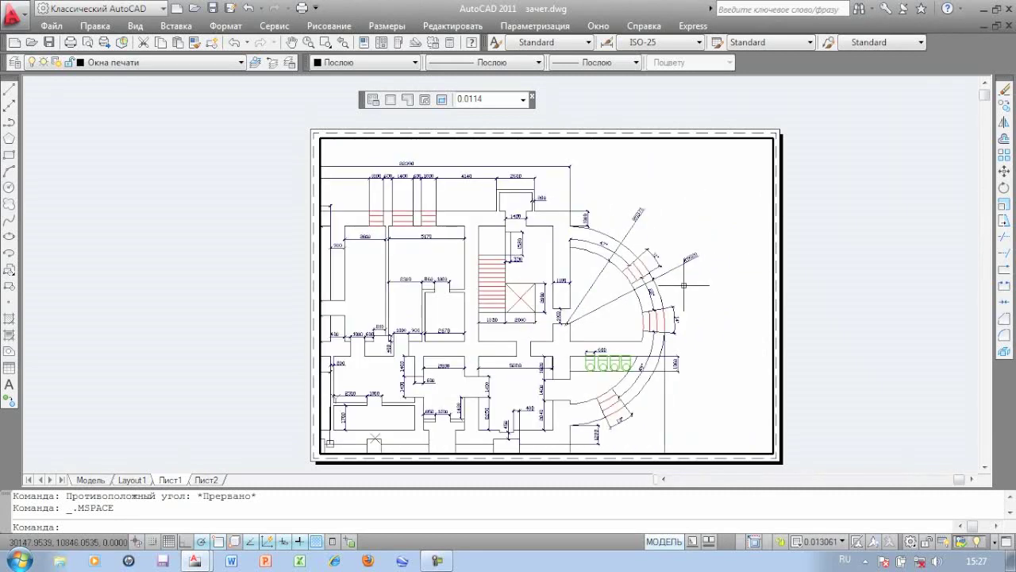
pyautogui.click(671, 270)
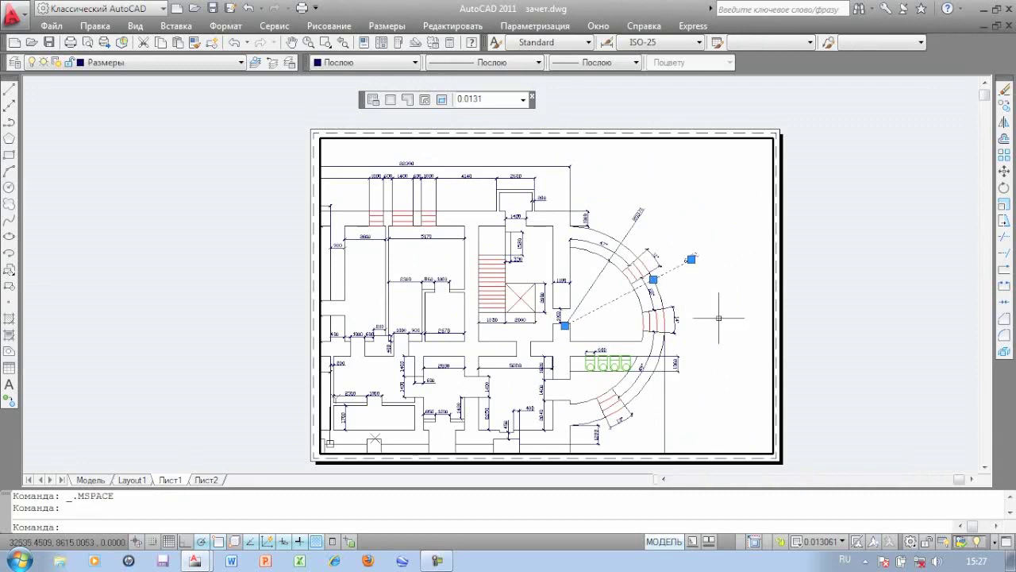
pyautogui.press('Delete')
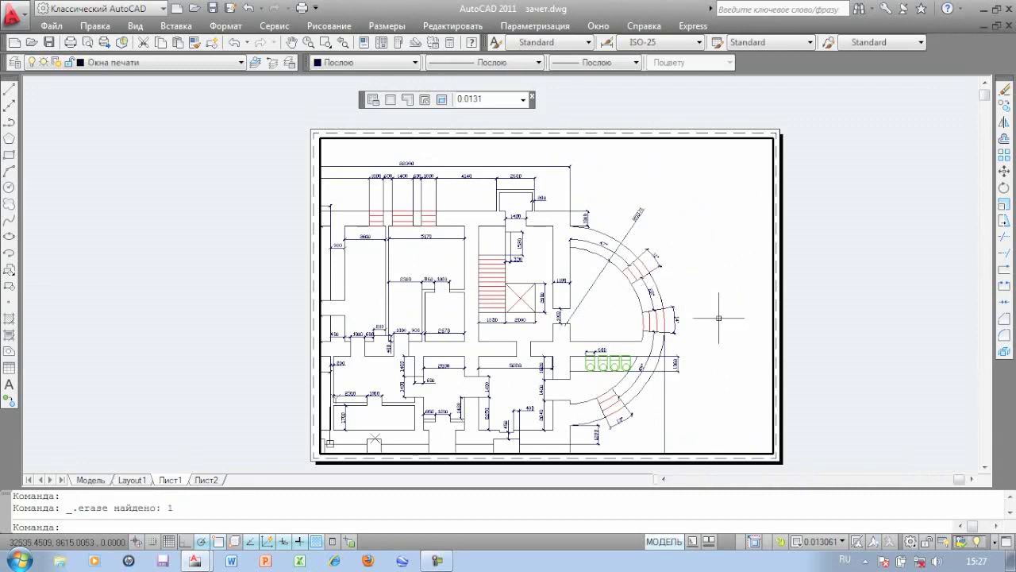
# - Zoom in further, view the drawing in Model space, then return to the Лист1 sheet
pyautogui.scroll(2, 672, 276)
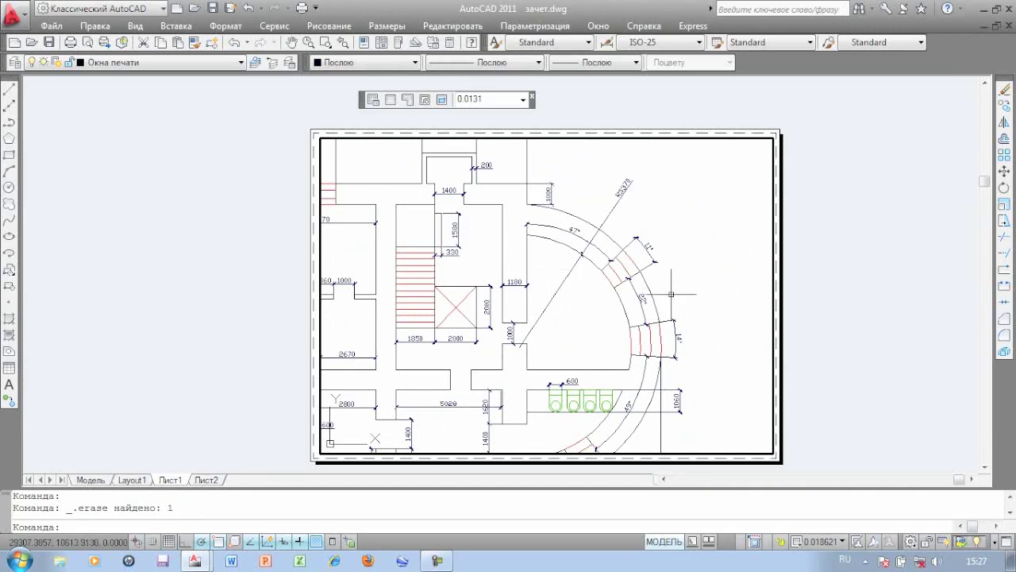
pyautogui.click(90, 479)
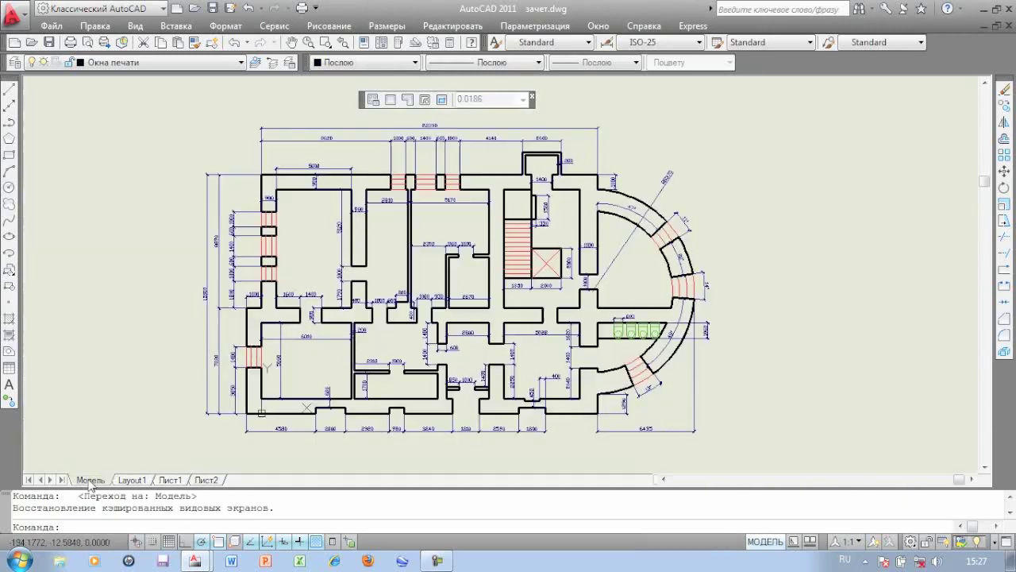
pyautogui.click(183, 481)
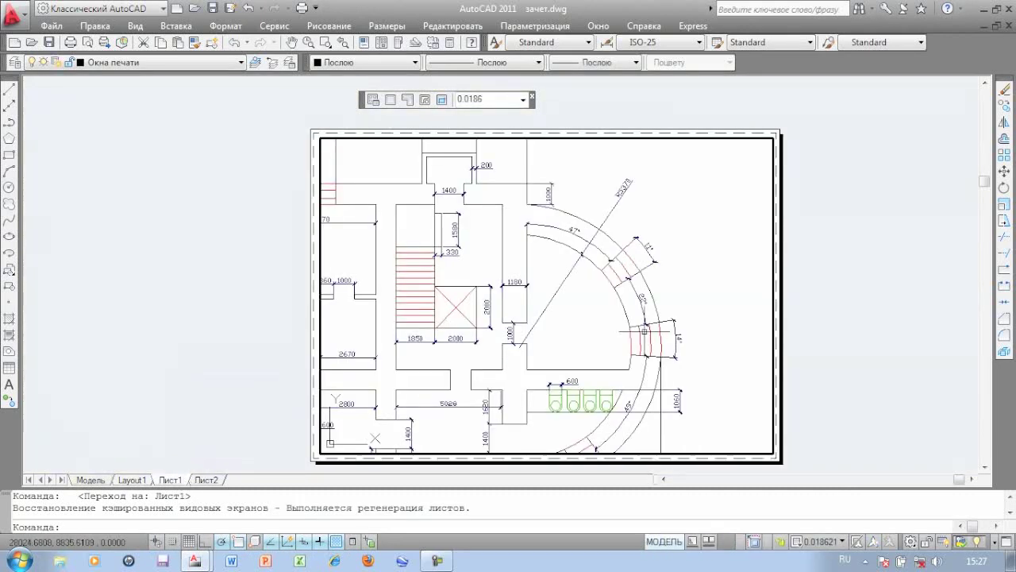
pyautogui.doubleClick(781, 248)
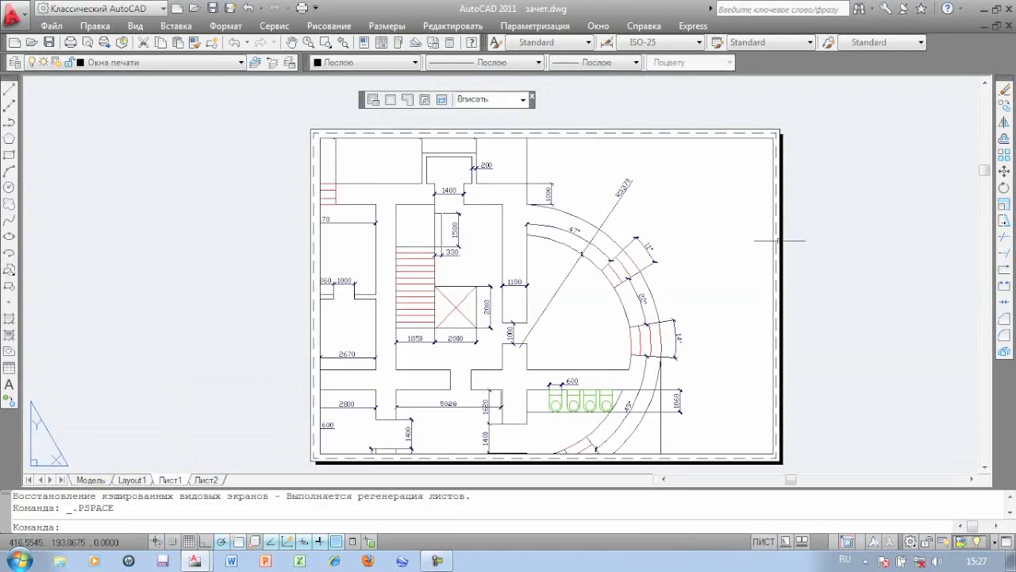
pyautogui.click(11, 92)
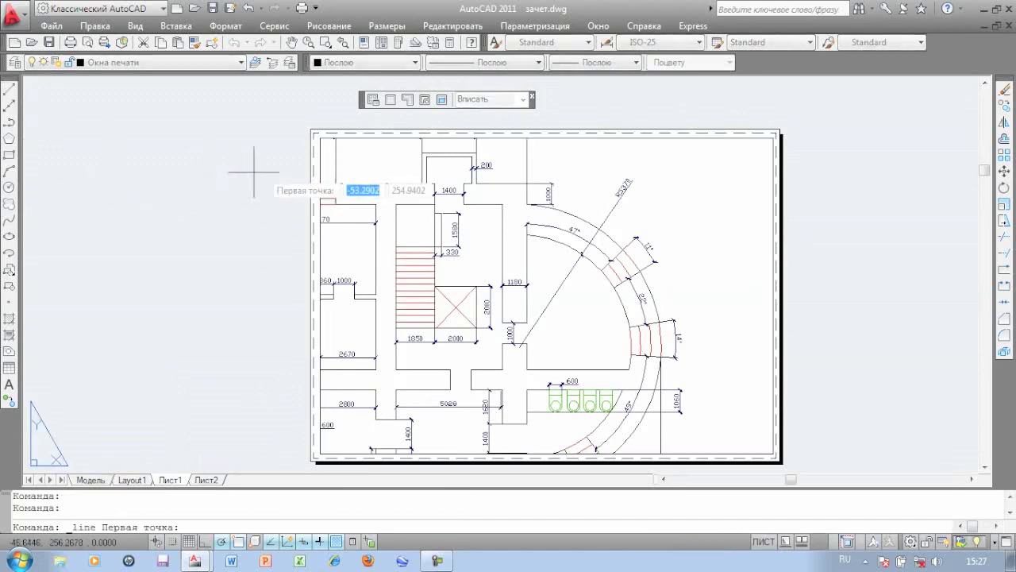
pyautogui.click(320, 137)
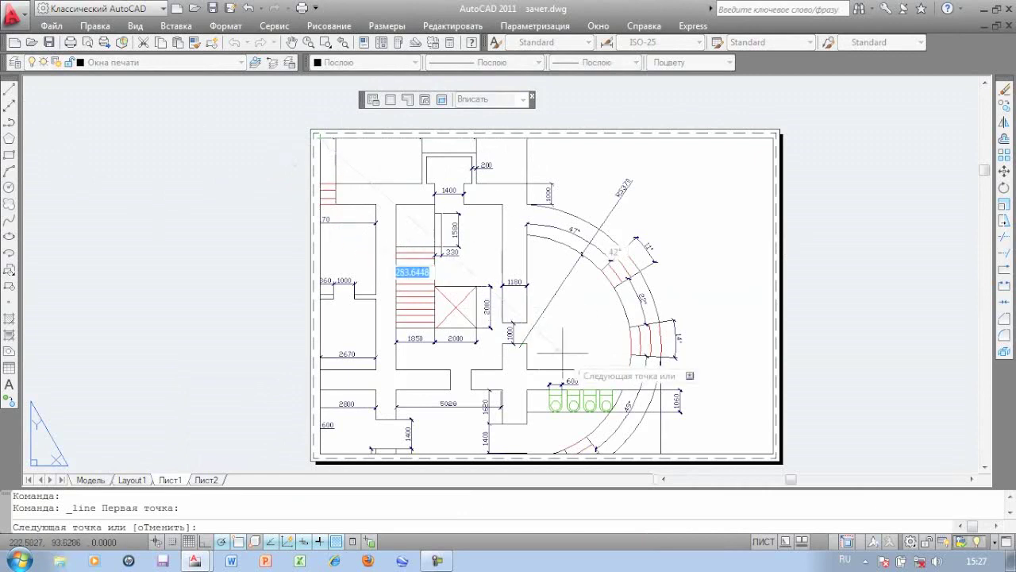
pyautogui.click(772, 454)
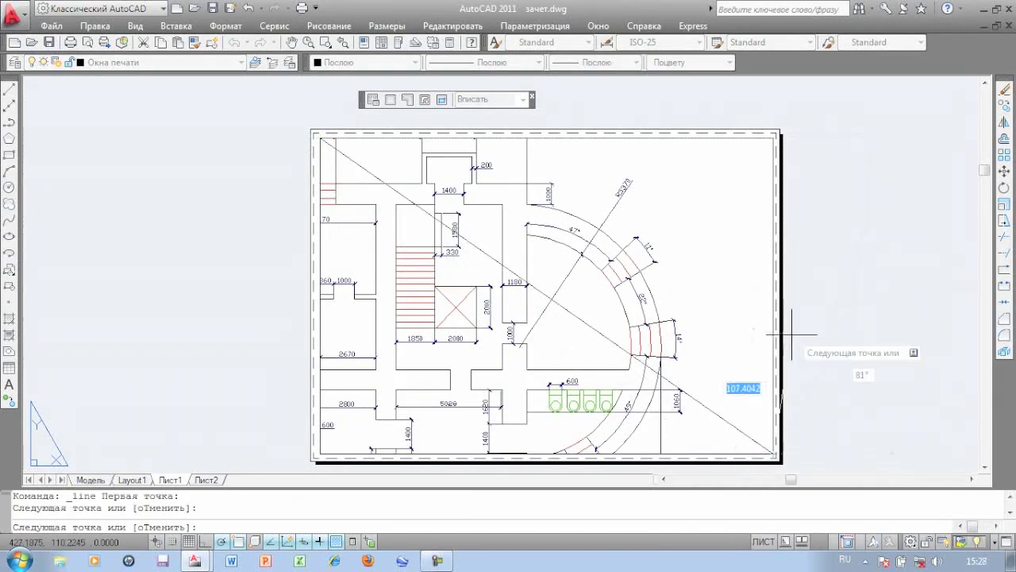
pyautogui.rightClick(837, 277)
pyautogui.click(871, 286)
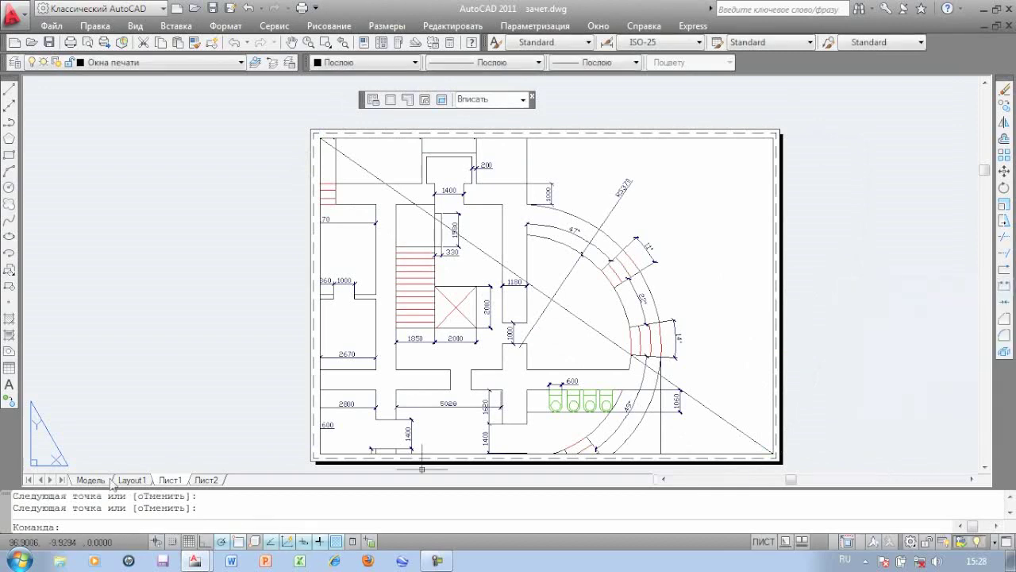
pyautogui.click(100, 480)
pyautogui.click(170, 480)
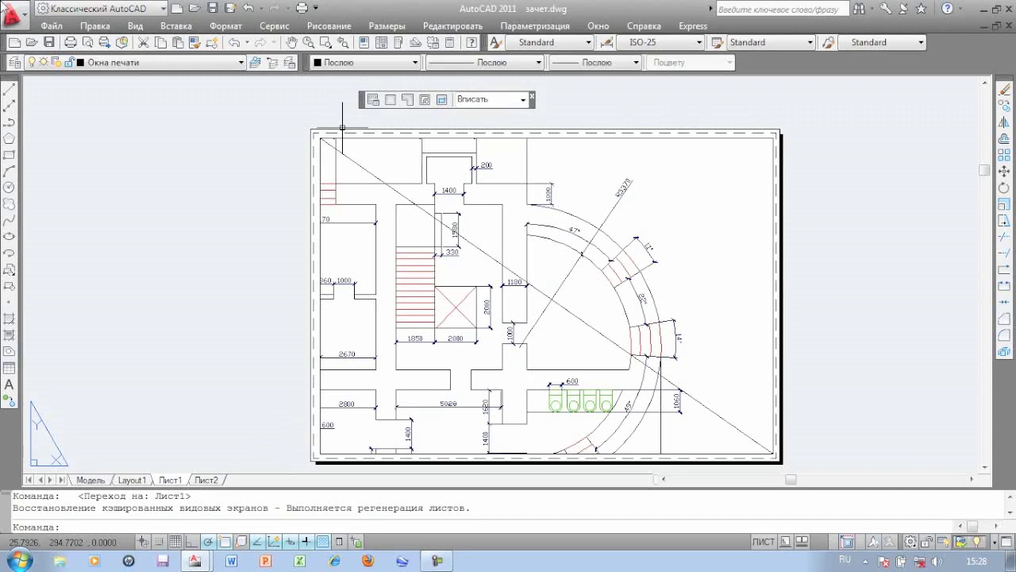
pyautogui.click(579, 320)
pyautogui.press('Delete')
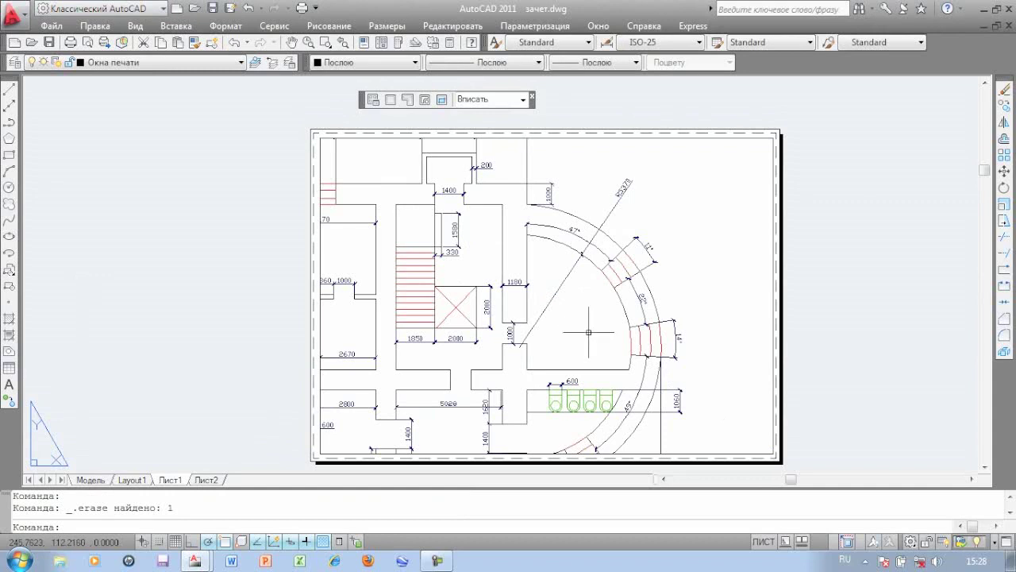
# - Delete the full-sheet viewport and draw a new rectangular viewport in the upper left
pyautogui.click(689, 139)
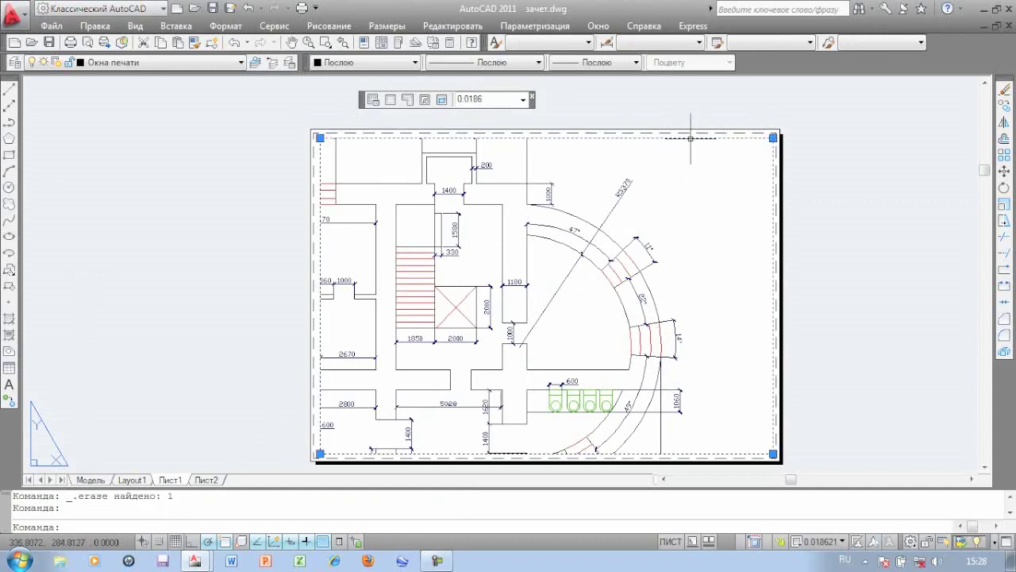
pyautogui.press('Delete')
pyautogui.click(443, 99)
pyautogui.click(328, 144)
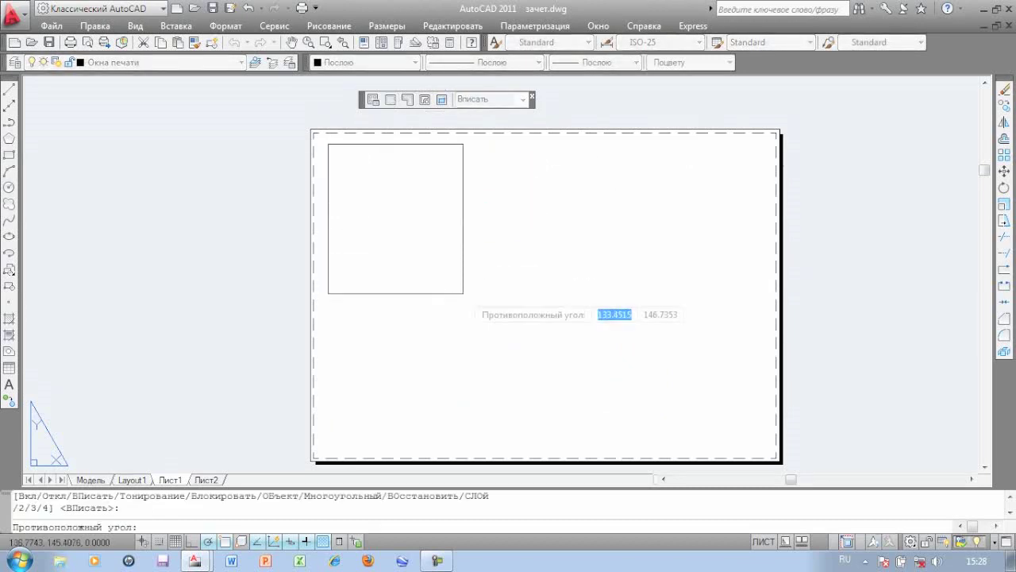
pyautogui.click(545, 310)
# - Draw a second rectangular viewport in the lower right reaching the sheet bottom
pyautogui.click(390, 100)
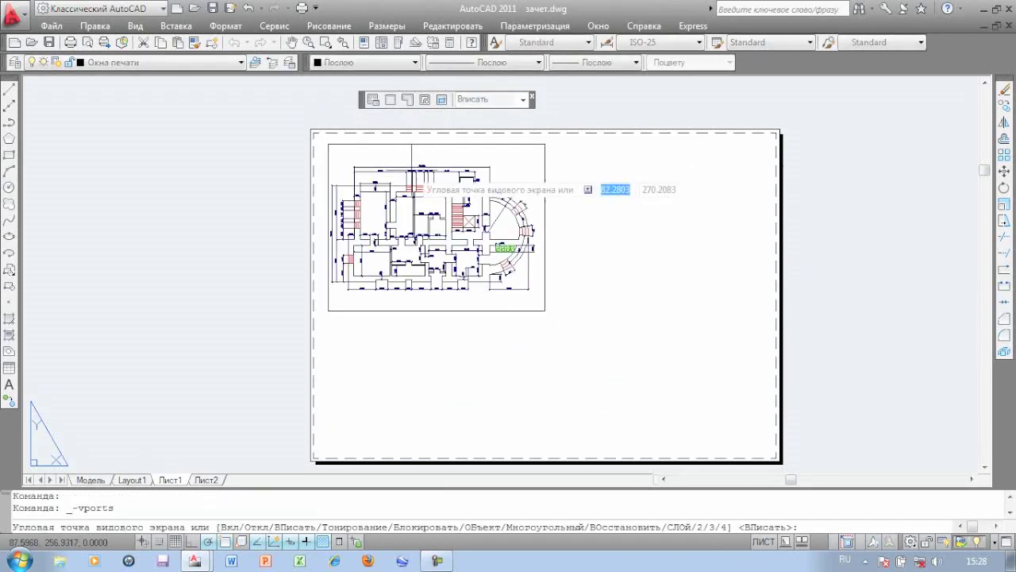
pyautogui.click(510, 330)
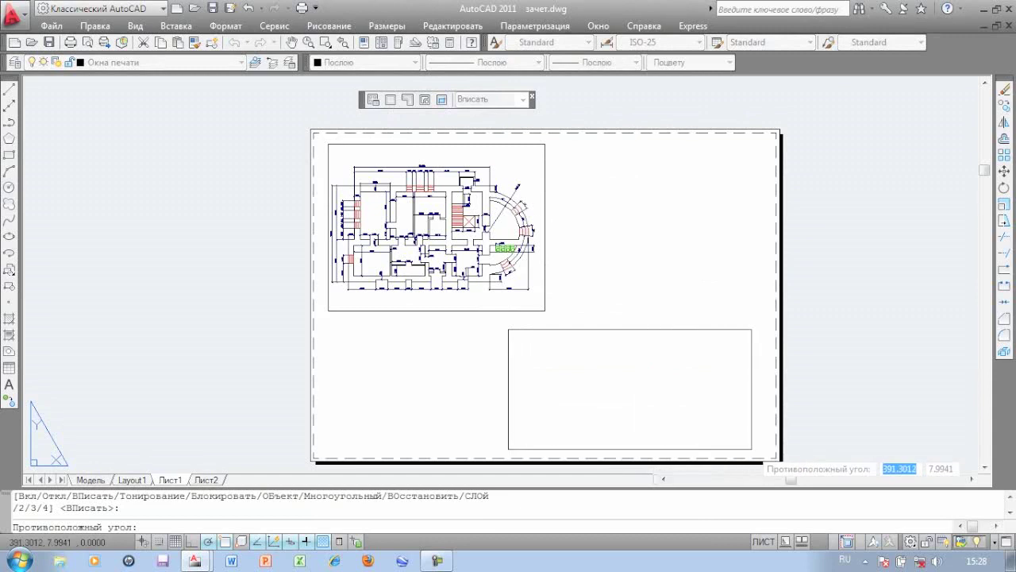
pyautogui.click(753, 449)
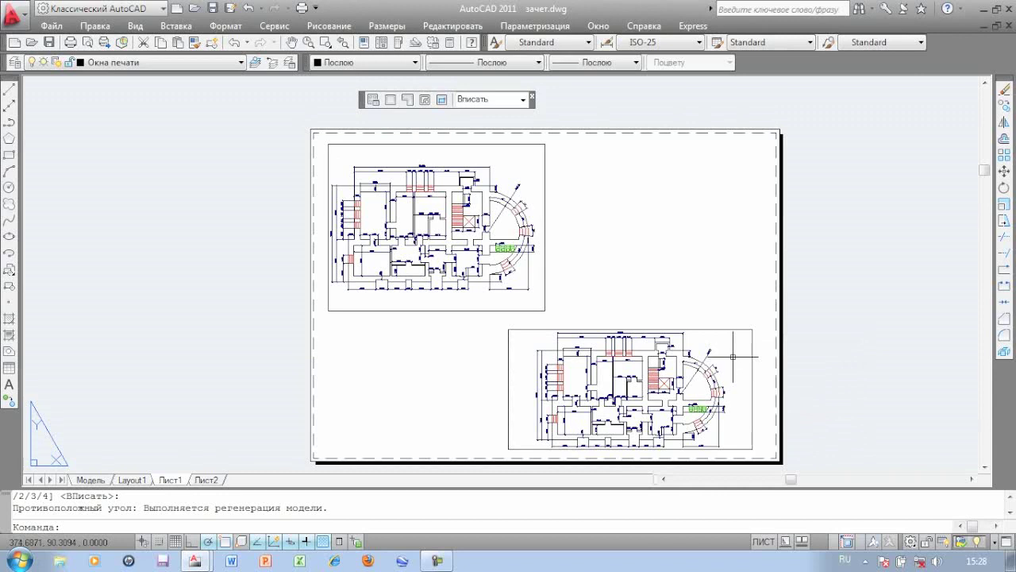
# - Activate the lower viewport and switch off the Размеры layer in the layer list
pyautogui.doubleClick(733, 356)
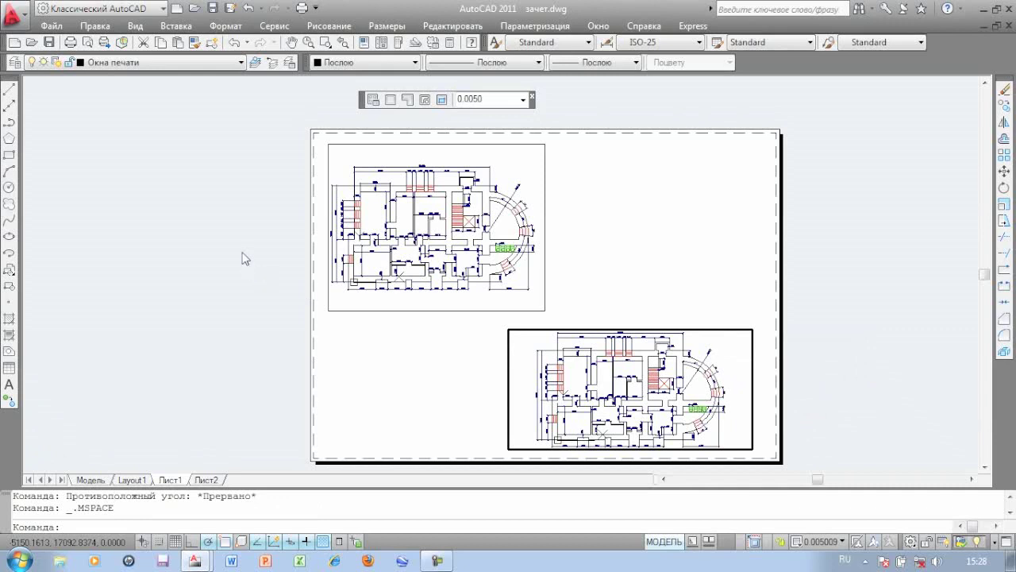
pyautogui.click(241, 63)
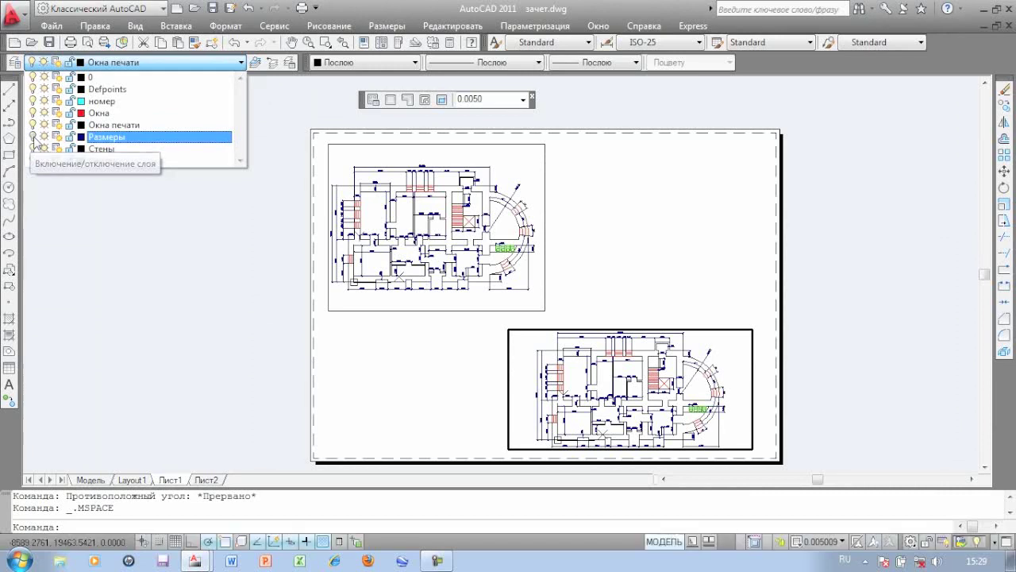
pyautogui.click(35, 138)
pyautogui.click(135, 265)
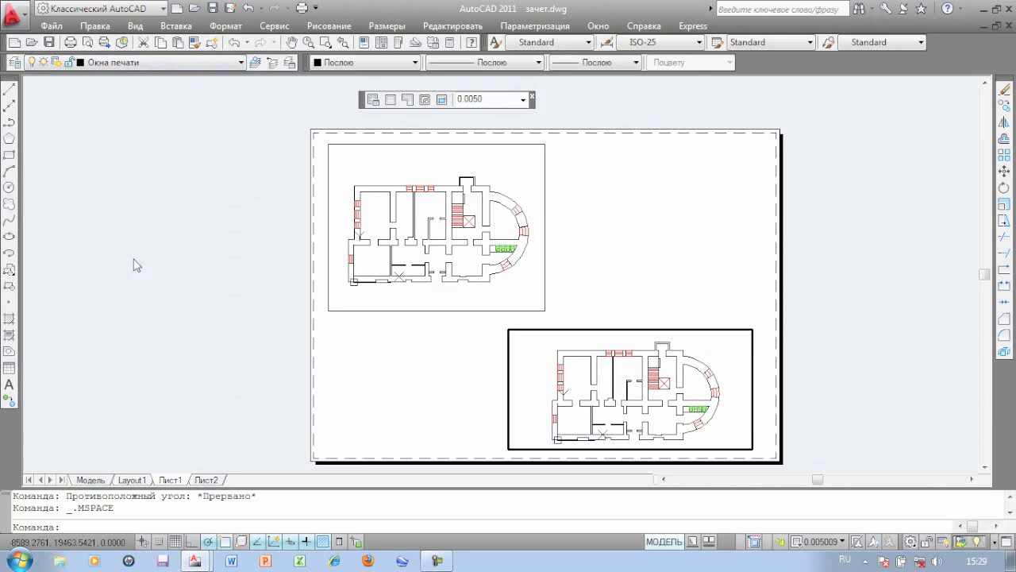
# - Freeze Размеры in the lower viewport only, then return to paper space
pyautogui.click(242, 64)
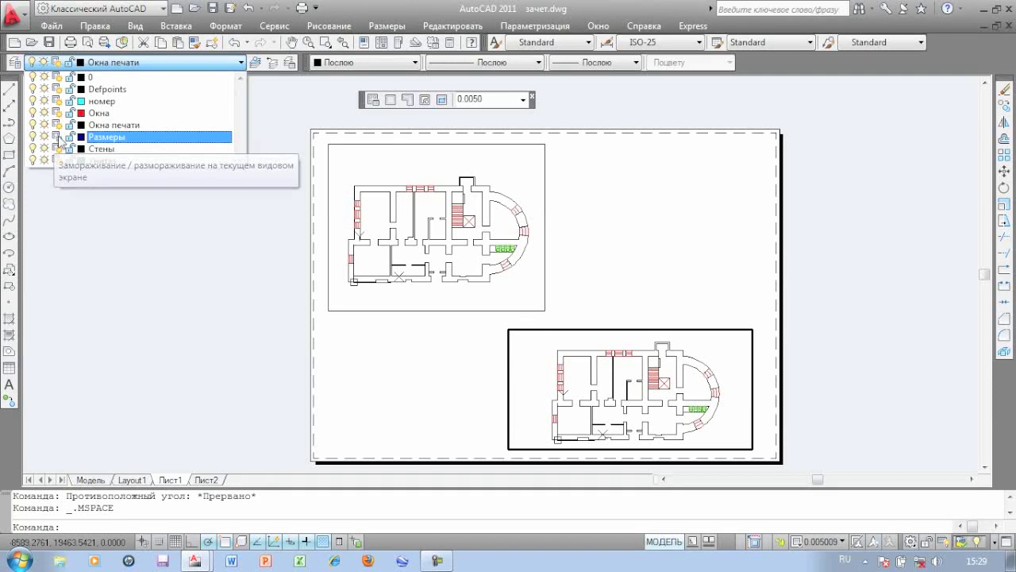
pyautogui.click(118, 238)
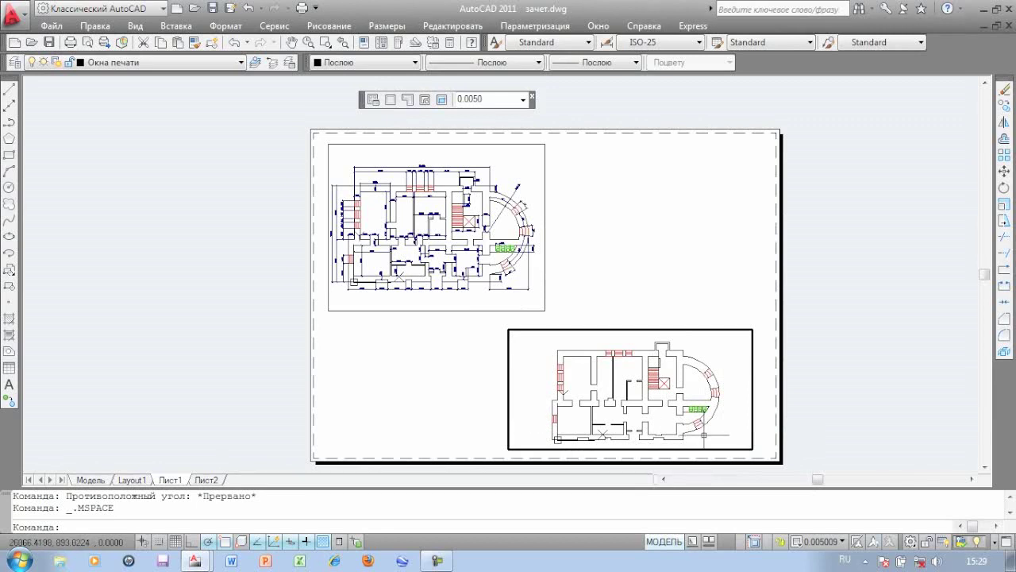
pyautogui.doubleClick(716, 308)
pyautogui.scroll(1, 708, 411)
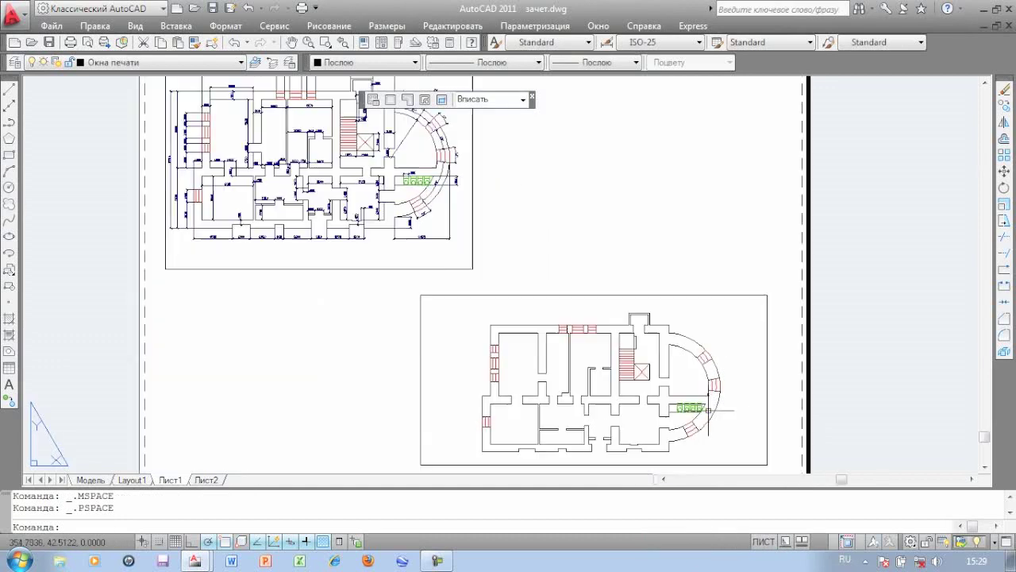
pyautogui.scroll(-2, 708, 411)
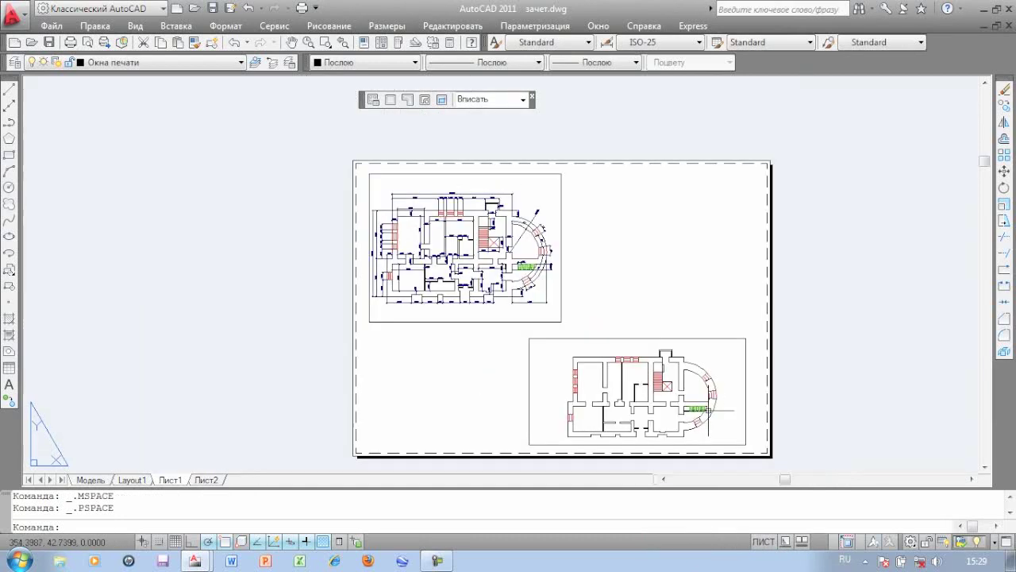